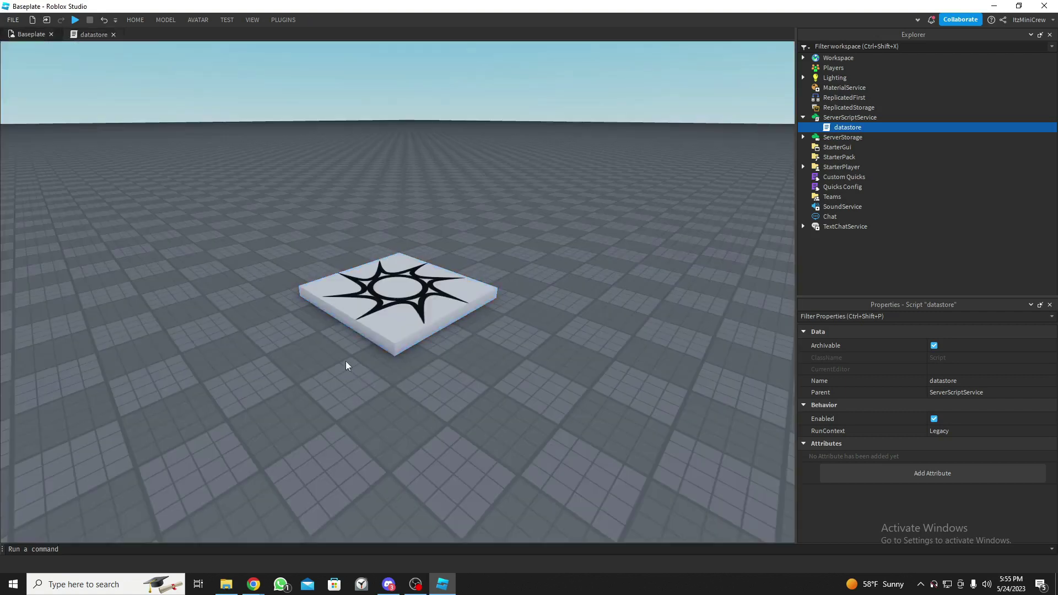
- Open Roblox Studio's File menu to begin publishing the place
click(13, 21)
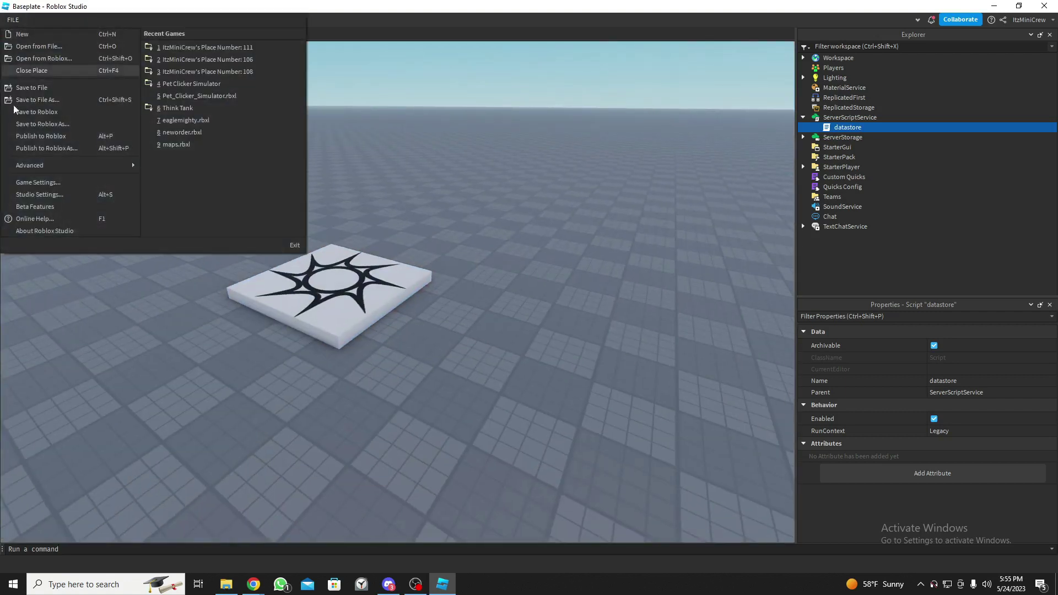
- Publish the place to Roblox as DataStore Test with Team Create turned off
click(52, 140)
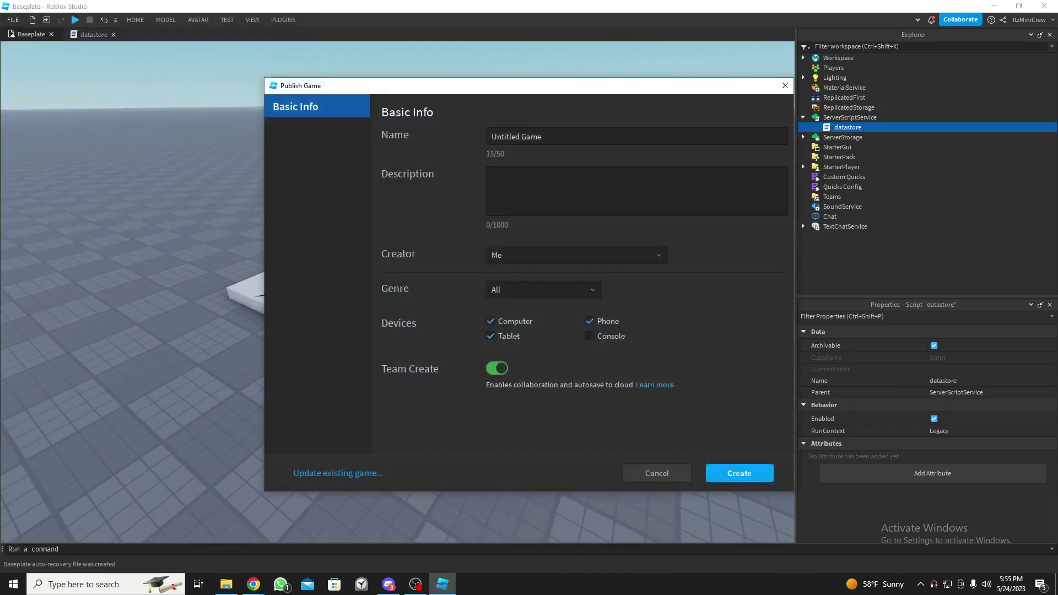
drag(546, 137, 488, 137)
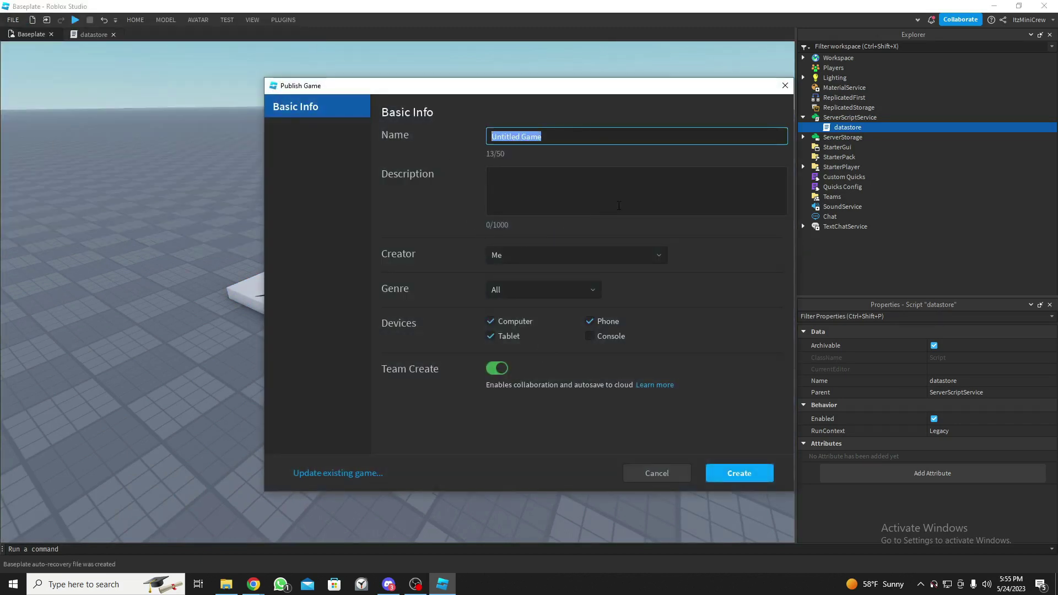
text(DataStore Test)
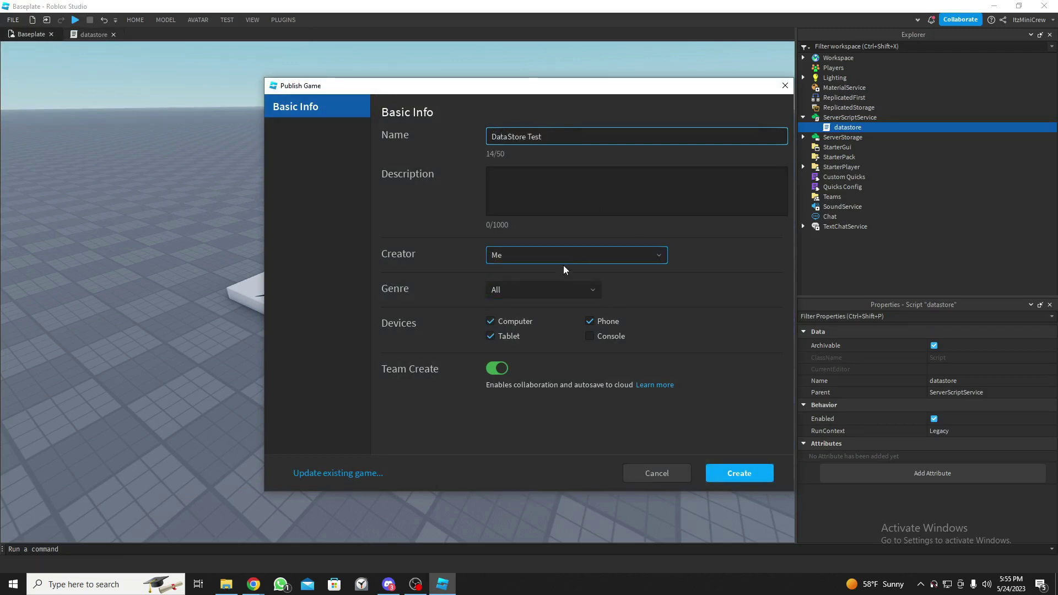
click(563, 261)
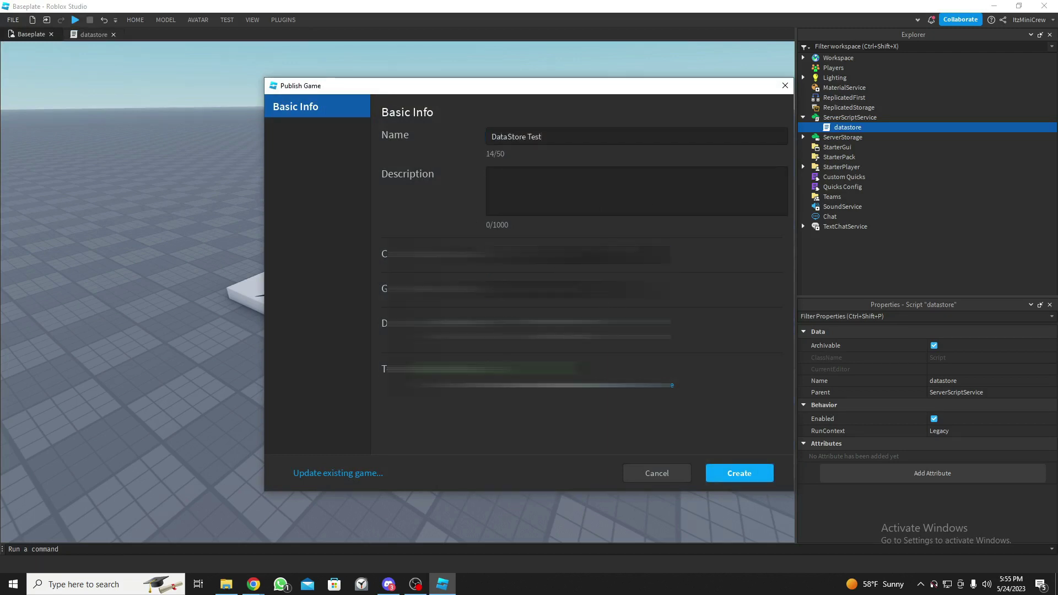
click(530, 212)
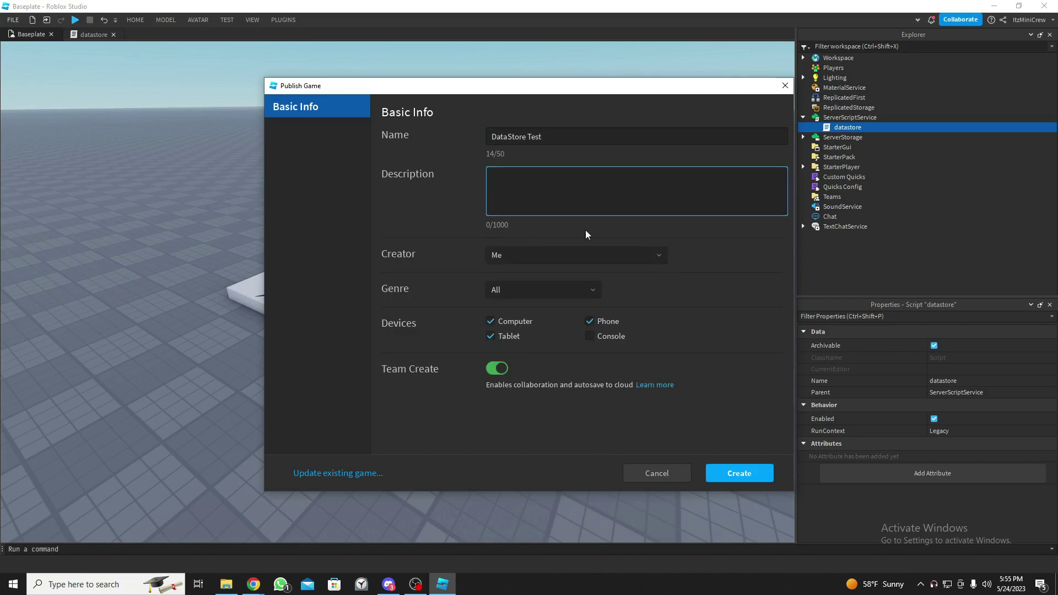
click(501, 369)
click(728, 473)
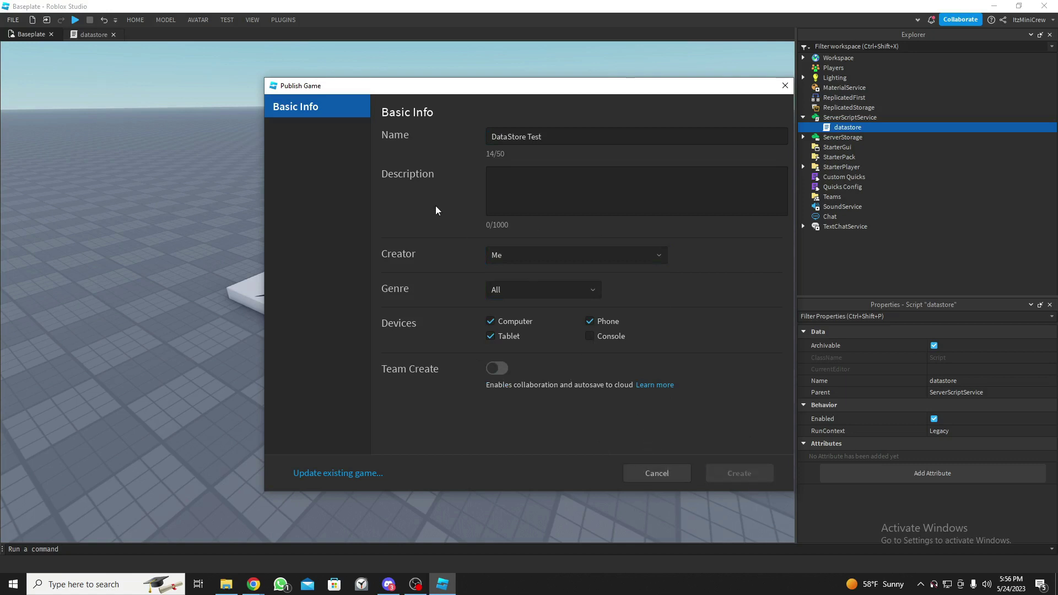
click(529, 450)
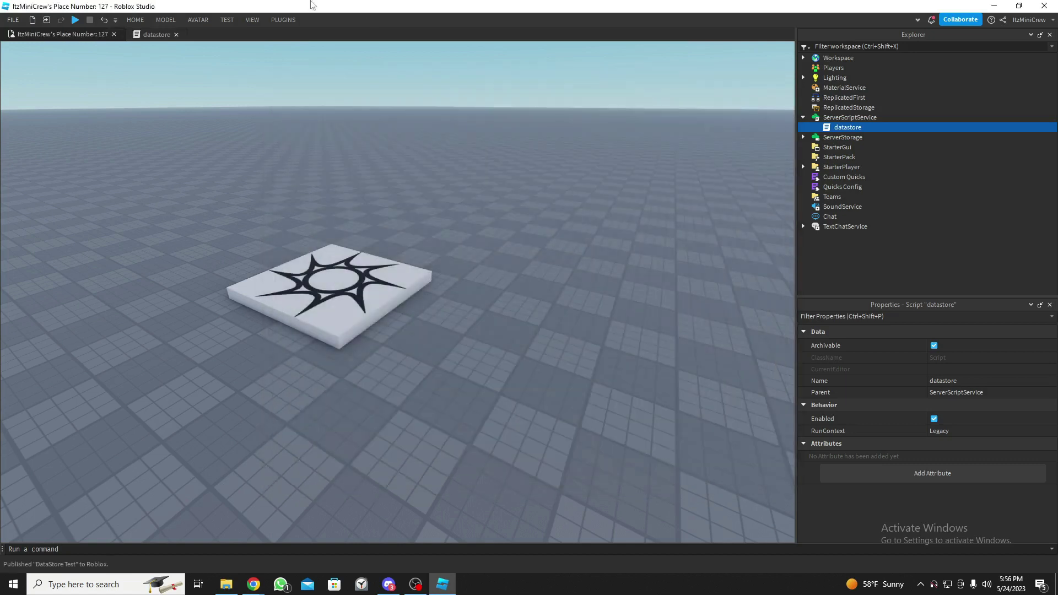
- Enable Studio access to API services in Game Settings' Security page and save
click(138, 21)
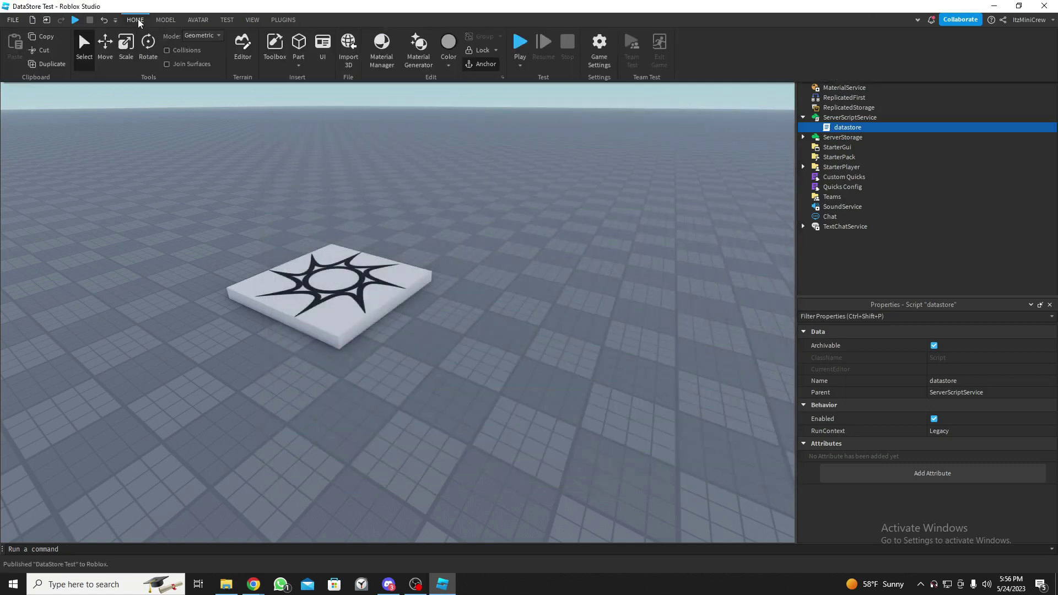
click(590, 59)
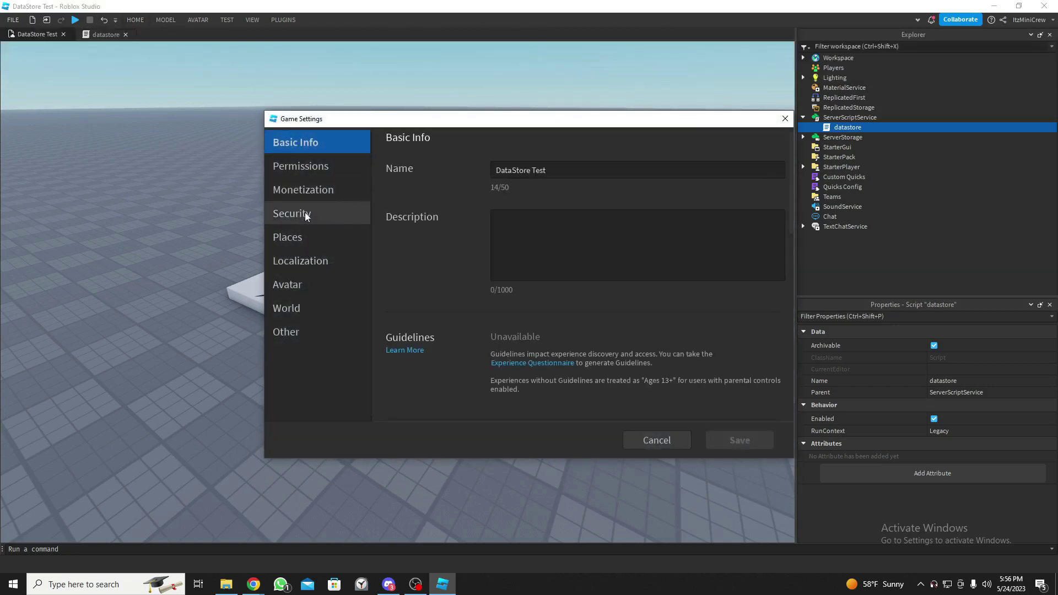
click(307, 216)
click(484, 220)
click(742, 444)
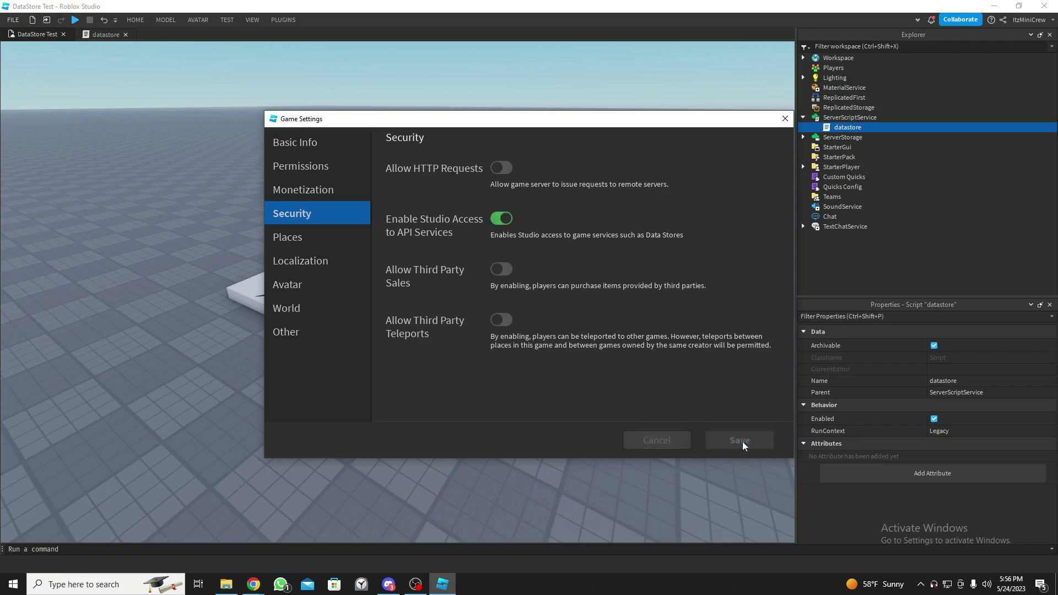
- Start a play test of the published place with F5
scroll(441, 262, down, 5)
scroll(441, 264, up, 5)
scroll(441, 264, down, 2)
key(F5)
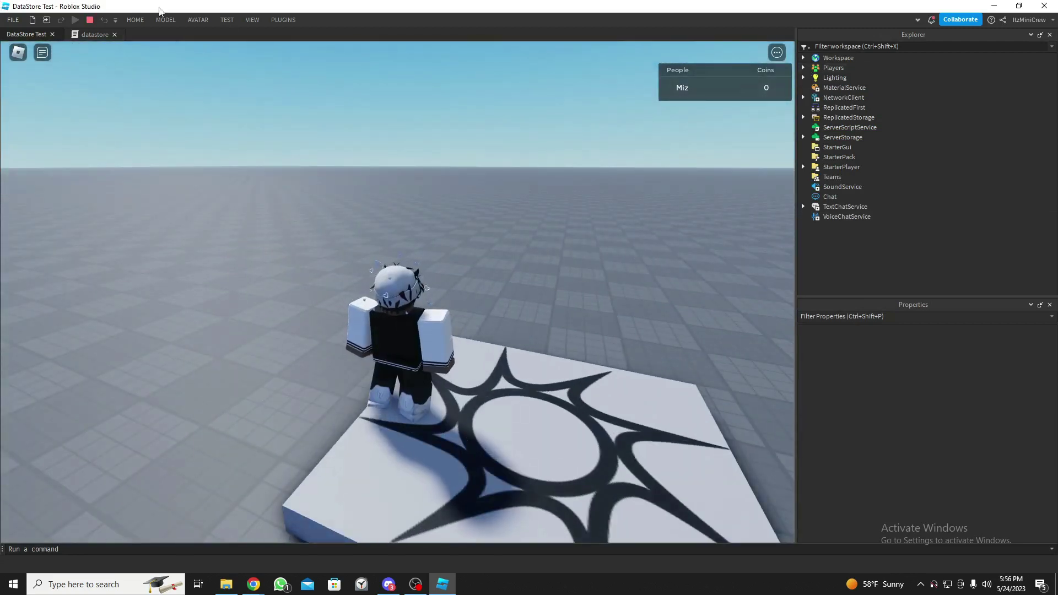
- On the server side, set the player's leaderstats Coins value from 0 to 25
click(253, 19)
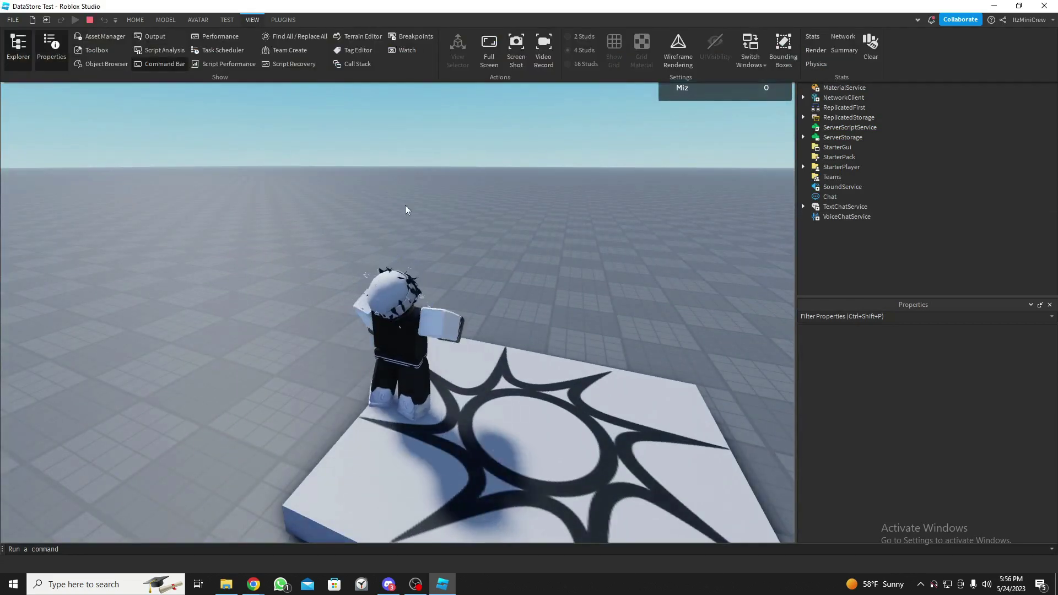
click(325, 230)
click(227, 20)
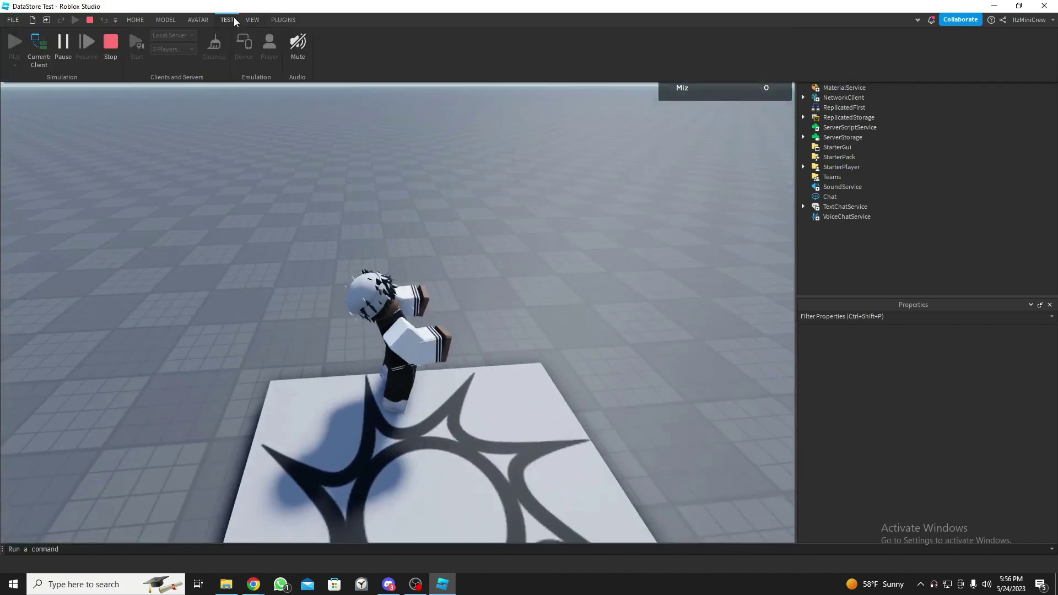
click(36, 60)
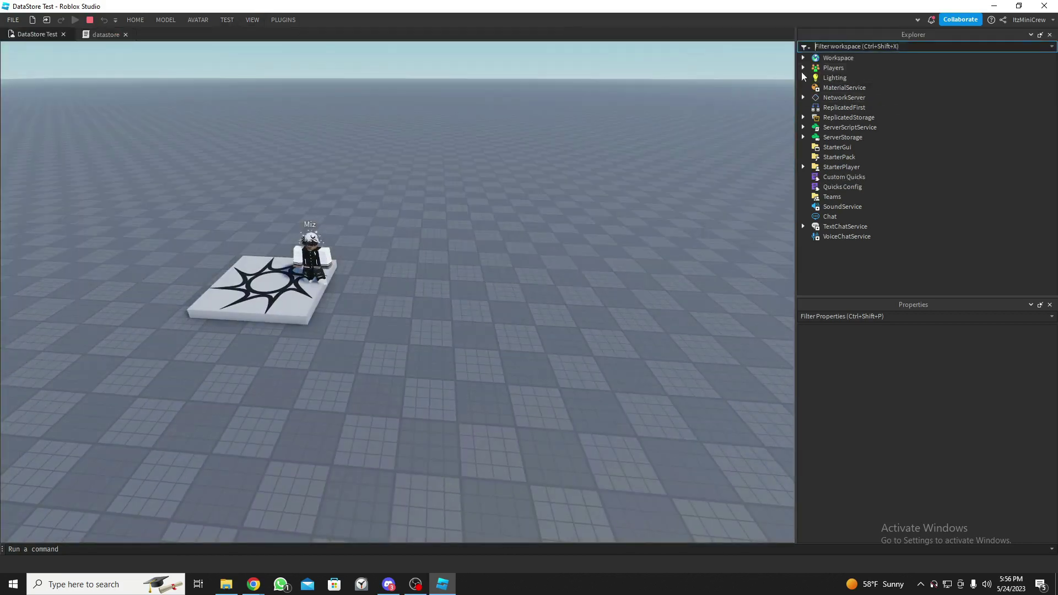
click(803, 67)
click(813, 77)
click(825, 87)
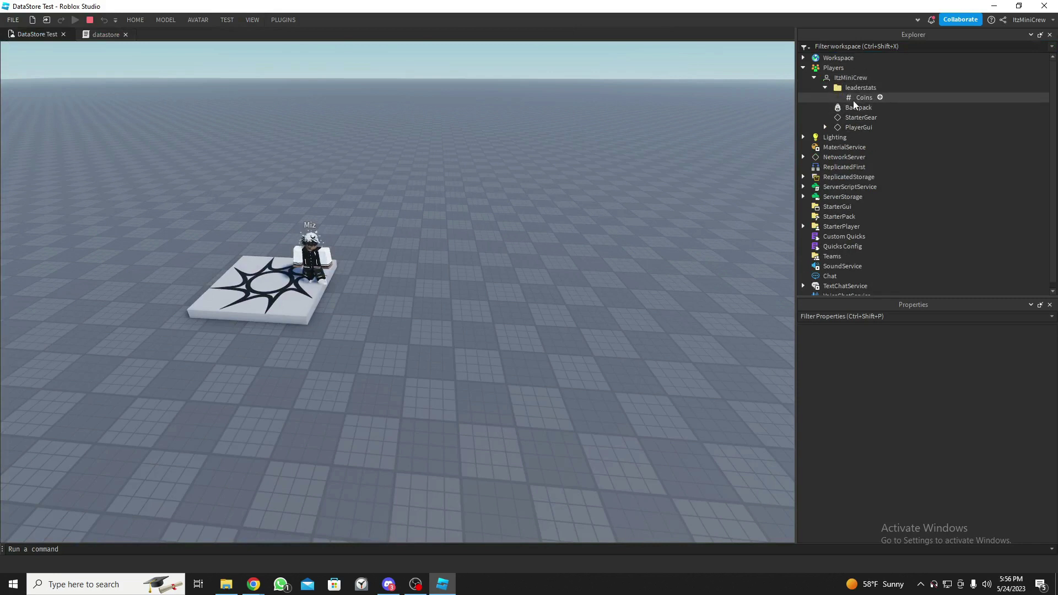
click(855, 99)
click(958, 394)
key(BackSpace)
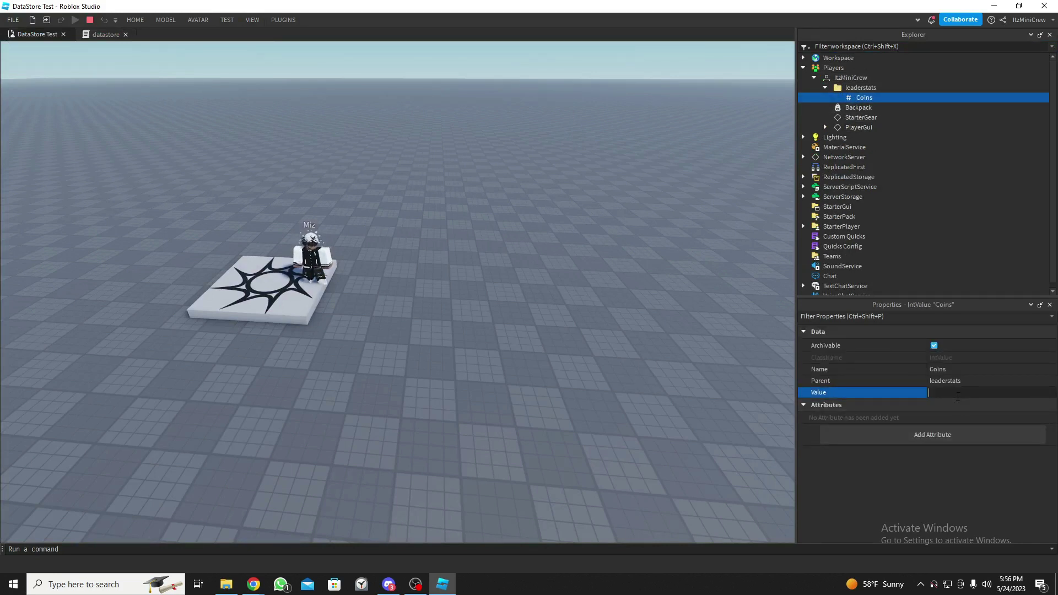
text(25)
key(Return)
- Switch back to the client and check the Output log for the save message
click(225, 19)
click(39, 49)
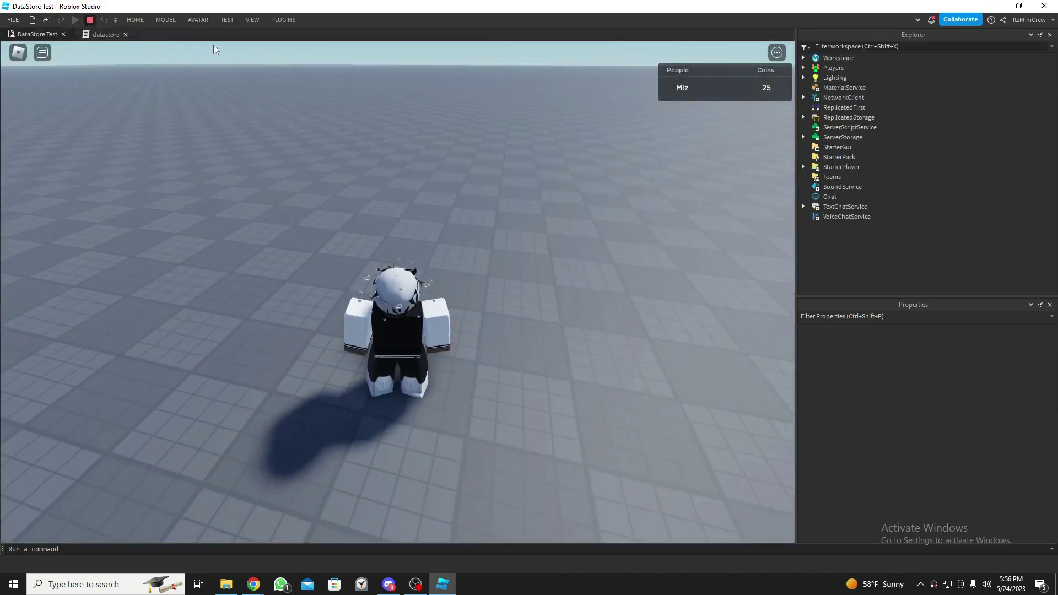
key(shift+F5)
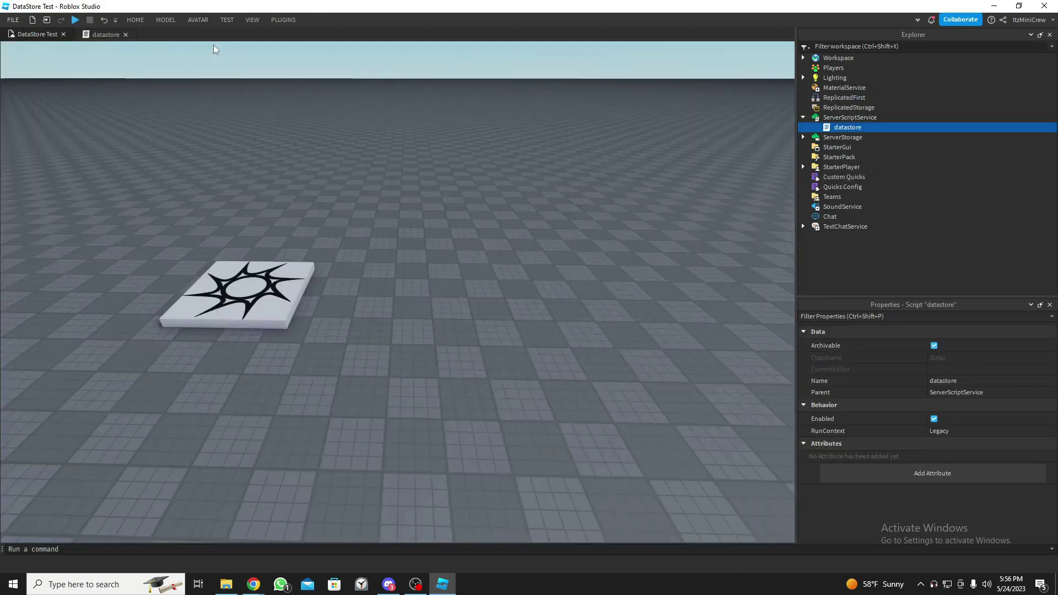
click(253, 20)
click(152, 36)
click(411, 503)
right_click(99, 475)
key(Escape)
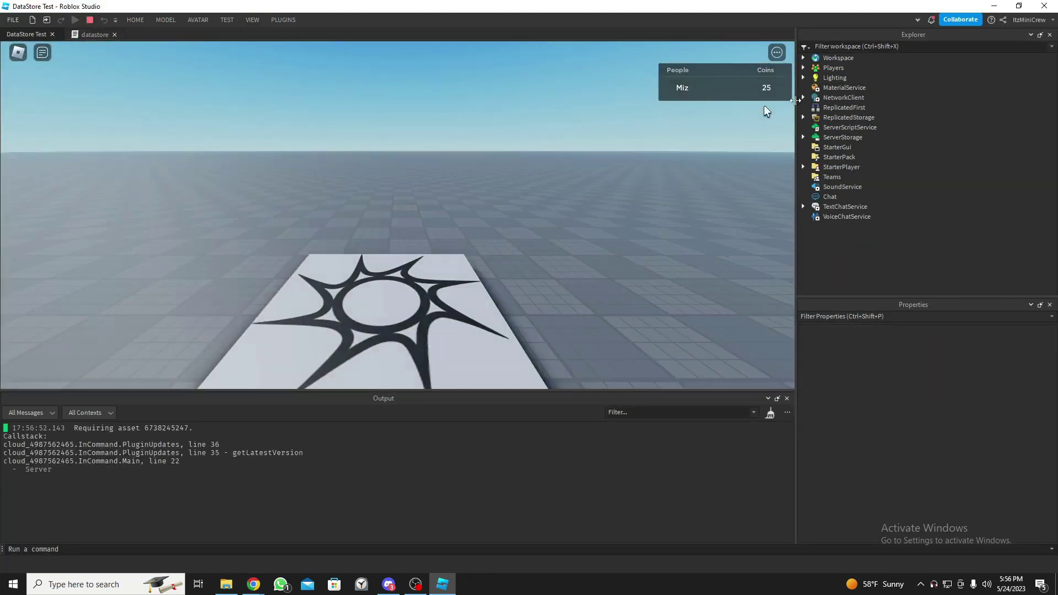
click(786, 399)
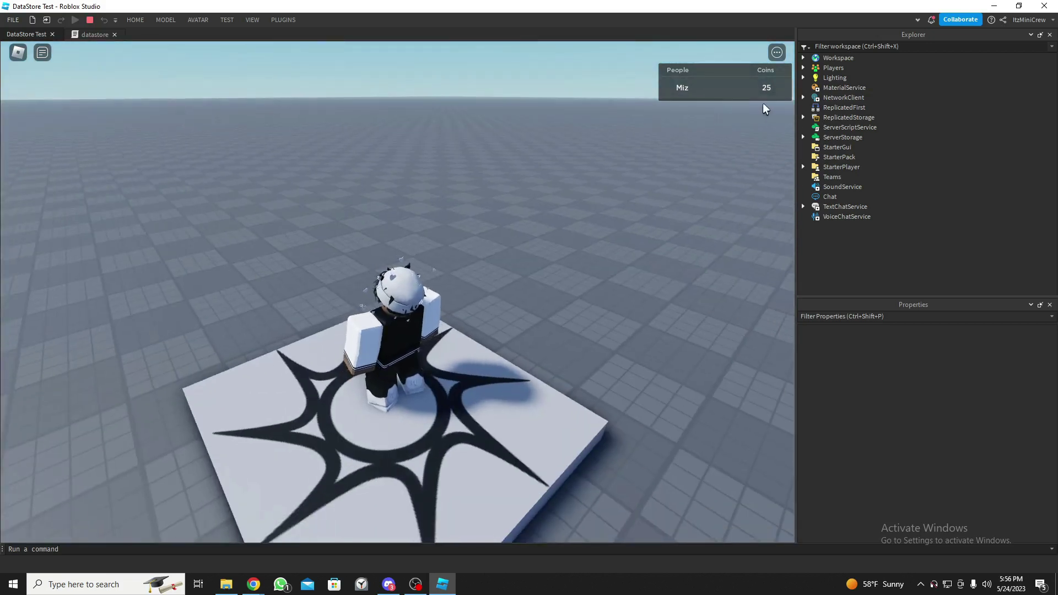
- Stop the play test and bring the BulkBrains account page to the front
click(90, 21)
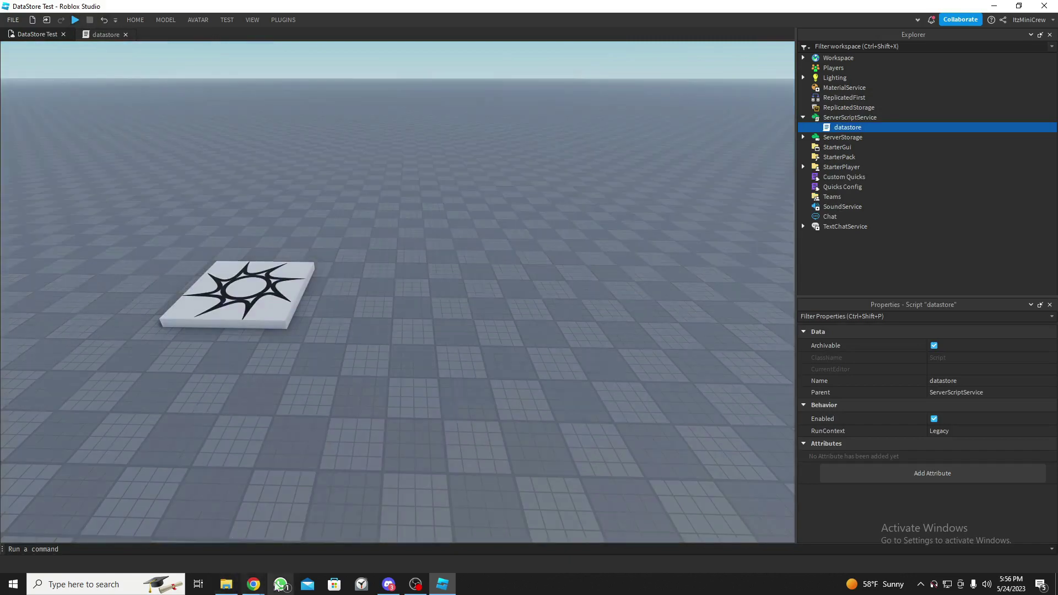
mouse_move(253, 584)
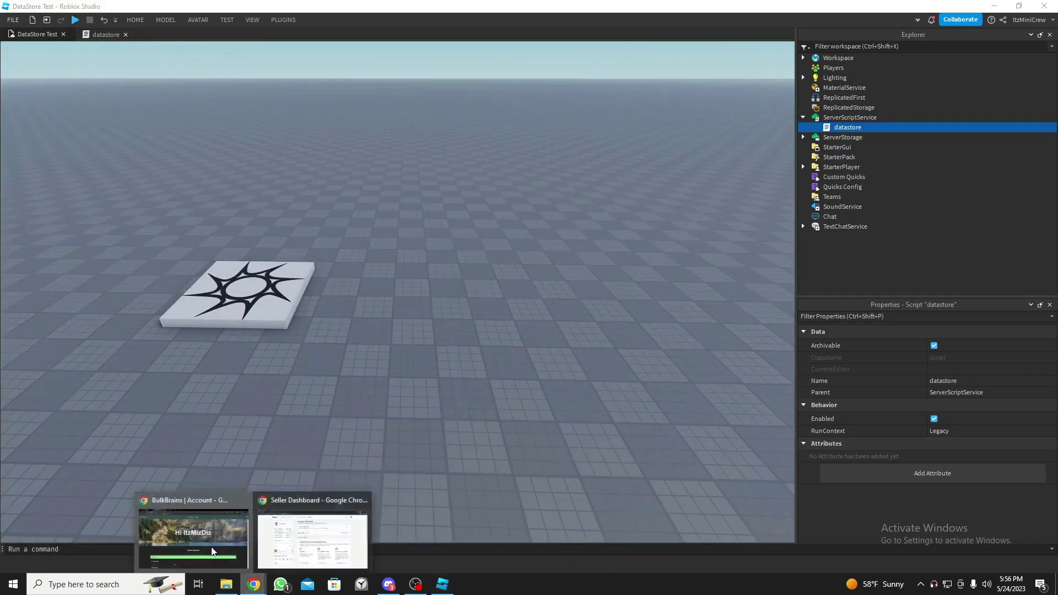
click(190, 529)
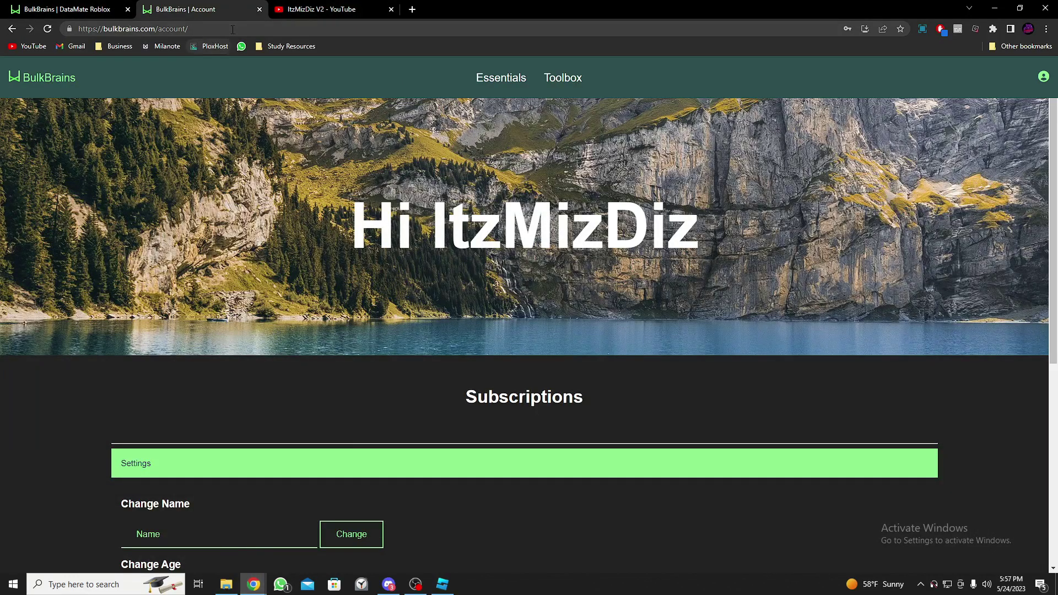
- Check the DataMate Roblox page's project list, which turns out to be empty
scroll(292, 281, down, 3)
key(ctrl+shift+Tab)
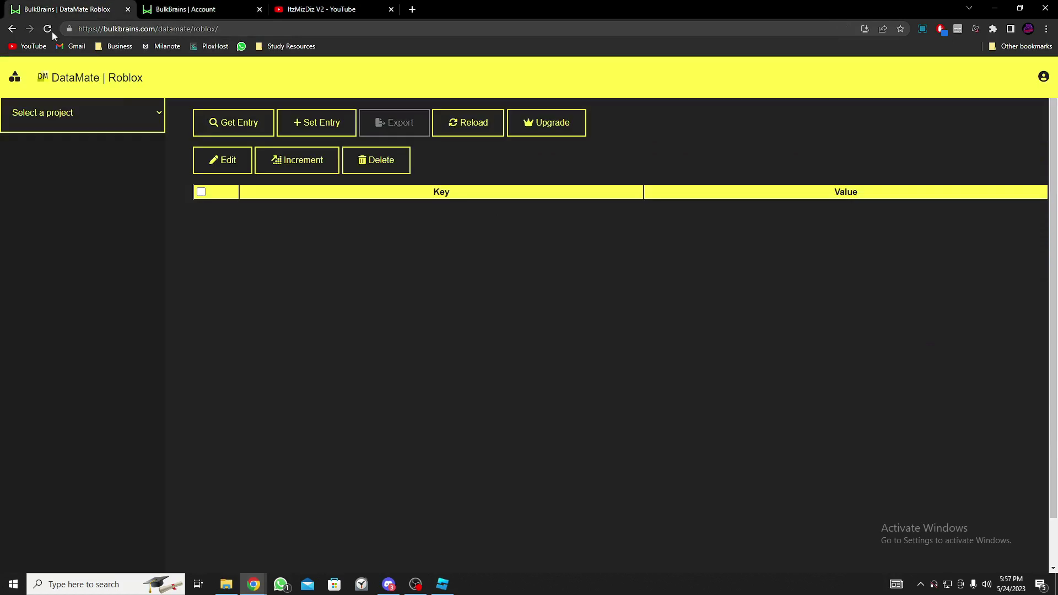
click(144, 8)
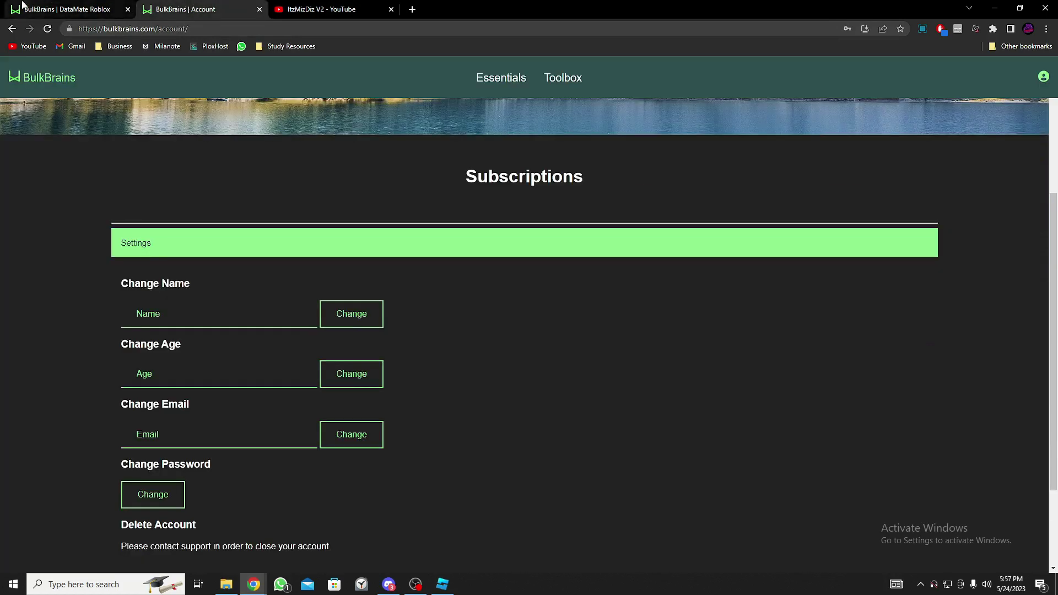
click(22, 5)
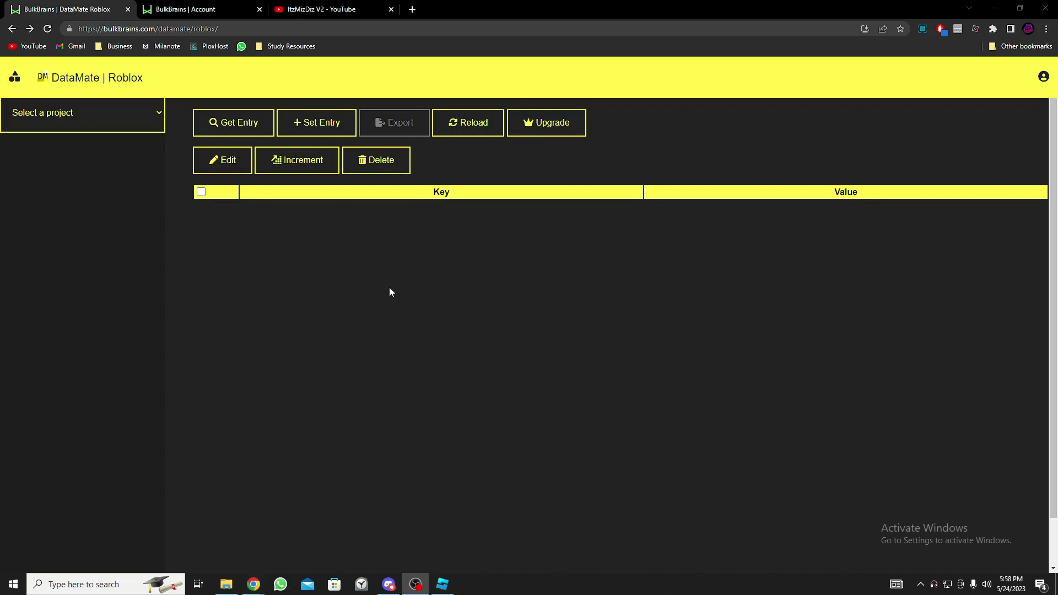
click(76, 112)
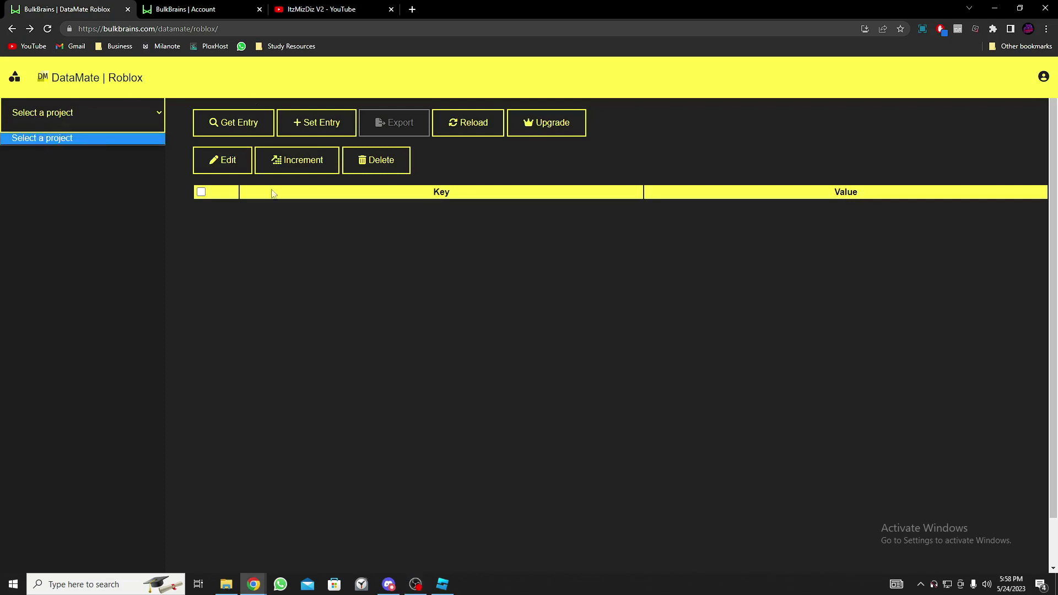
click(143, 128)
- Start a new Roblox project from the BulkBrains toolbox and open a blank browser tab
click(101, 82)
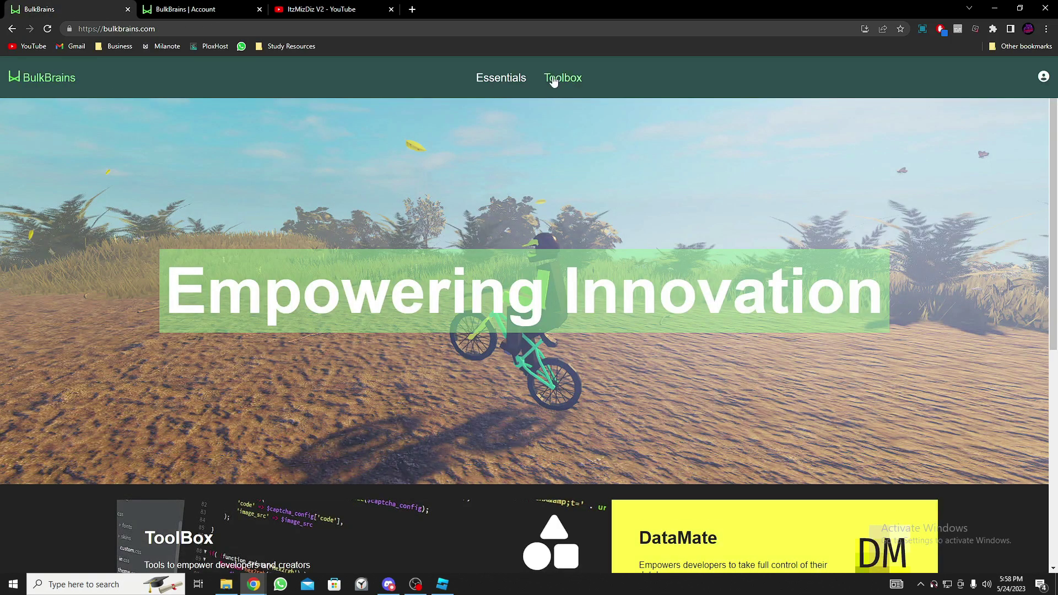
click(554, 80)
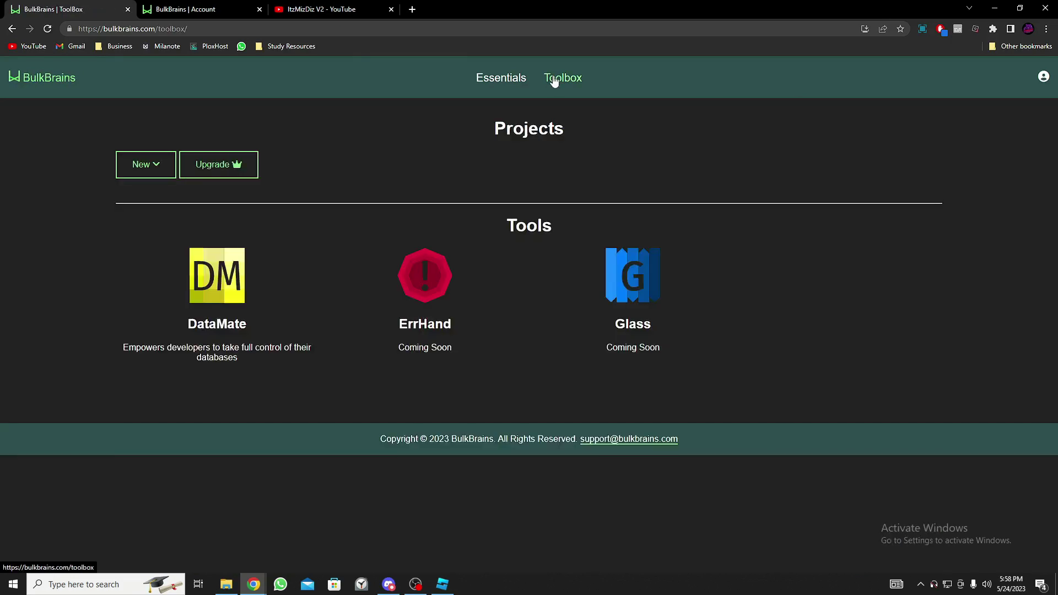
mouse_move(145, 168)
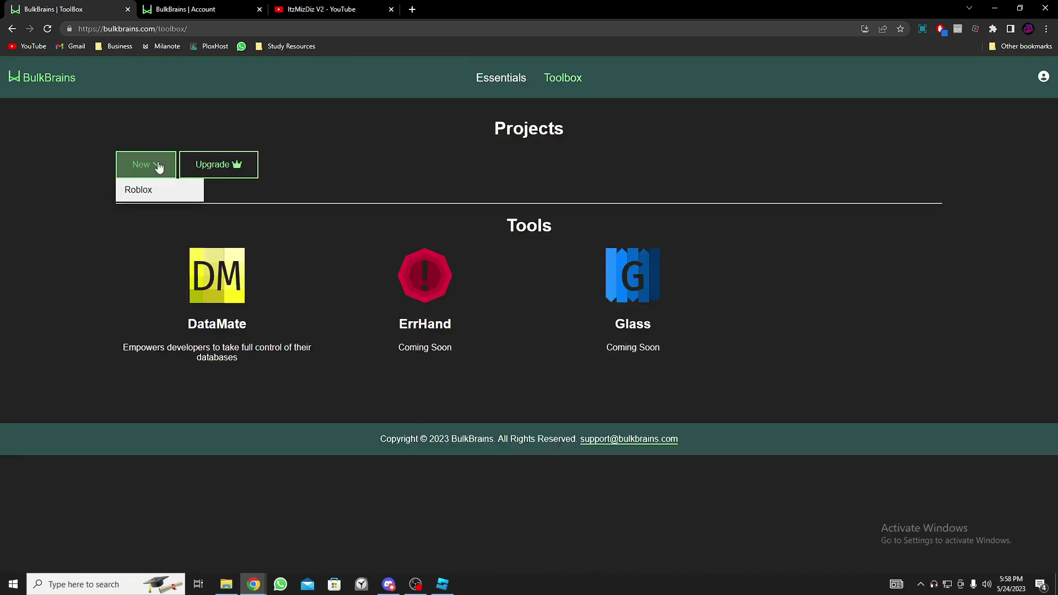
click(146, 197)
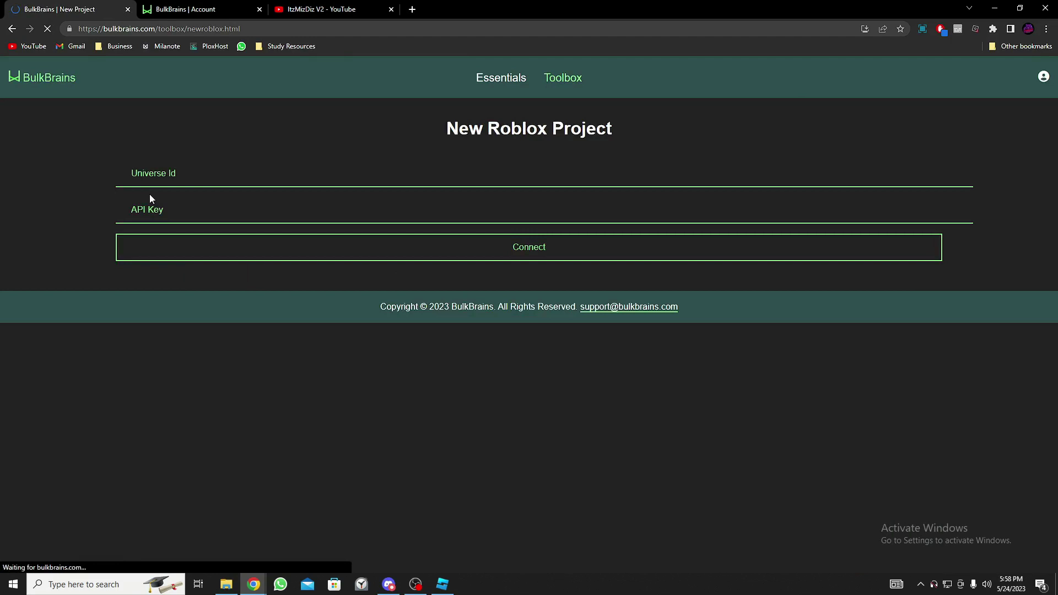
click(228, 169)
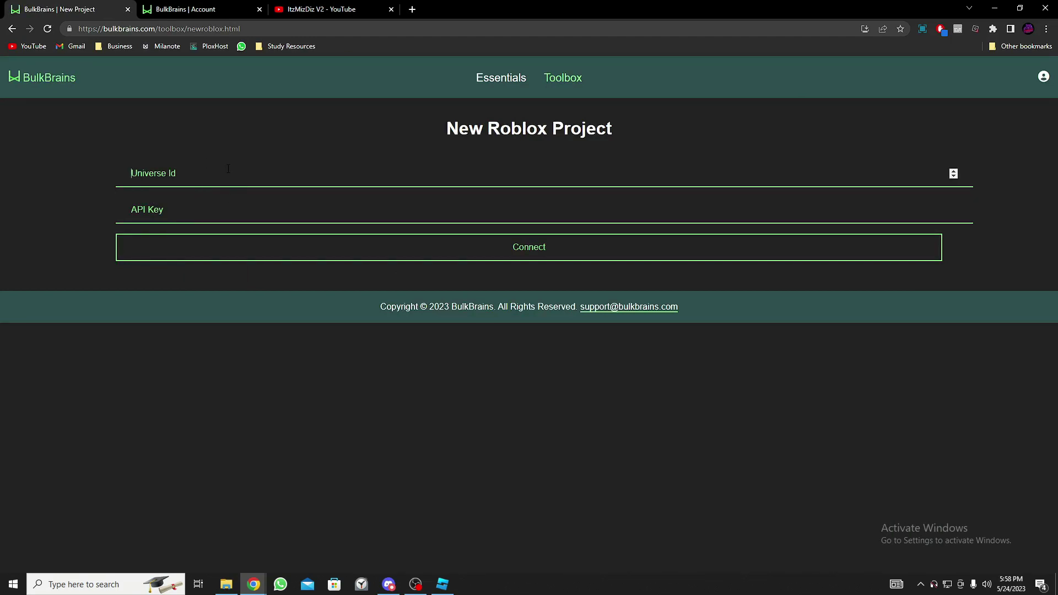
key(Tab)
click(413, 10)
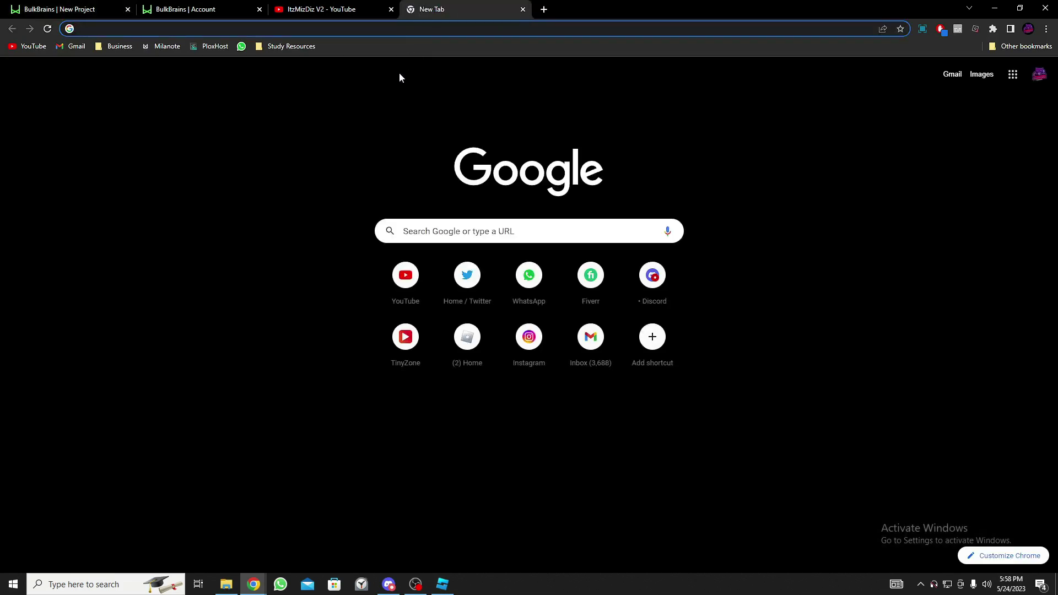
- Copy DataStore Test's universe ID from roblox.com/develop into the project's Universe Id field
text(roblox.com)
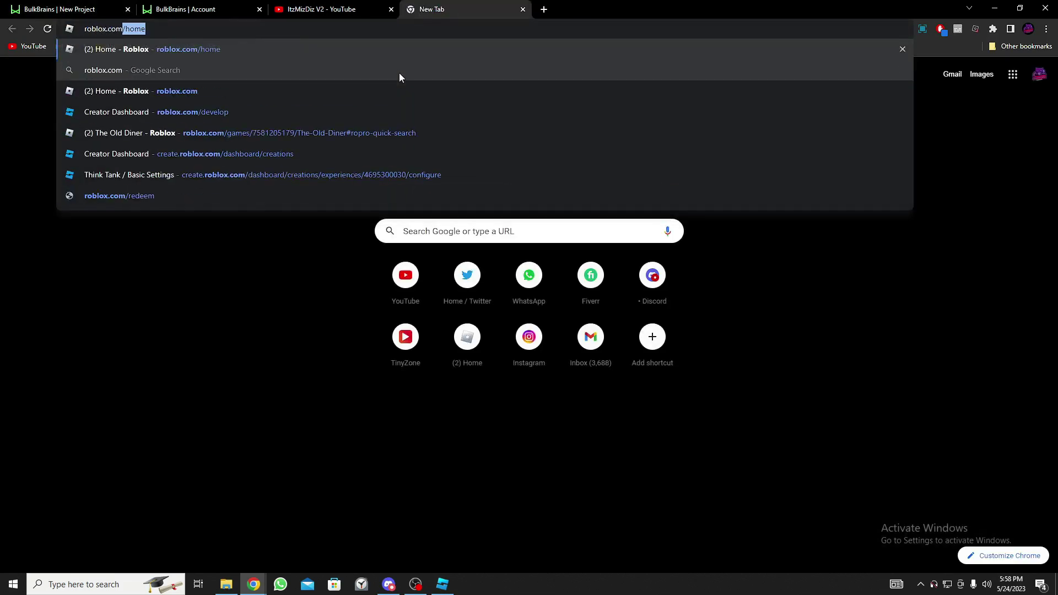
text(/develop)
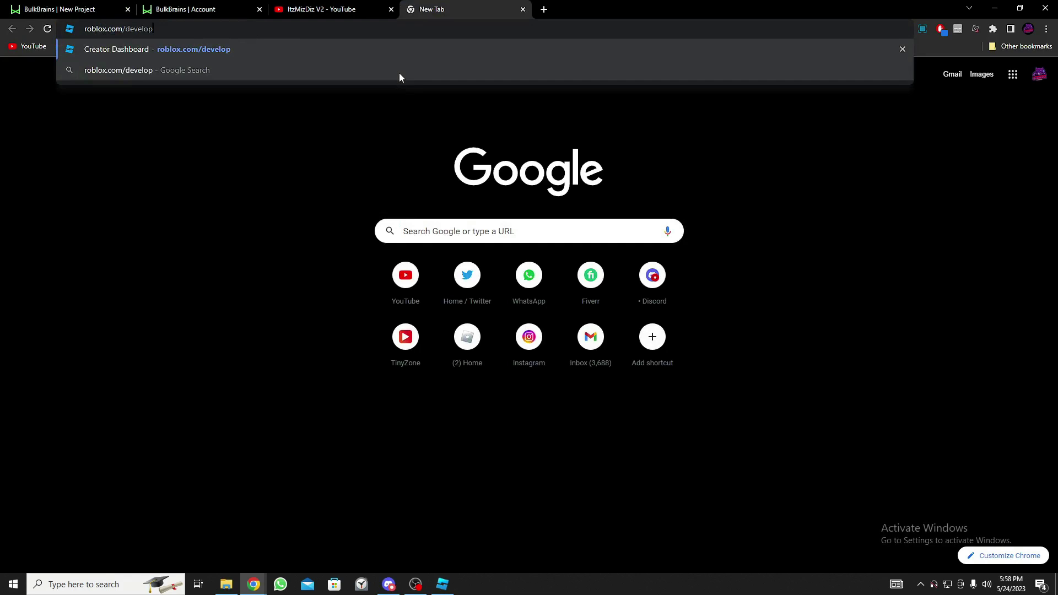
key(Return)
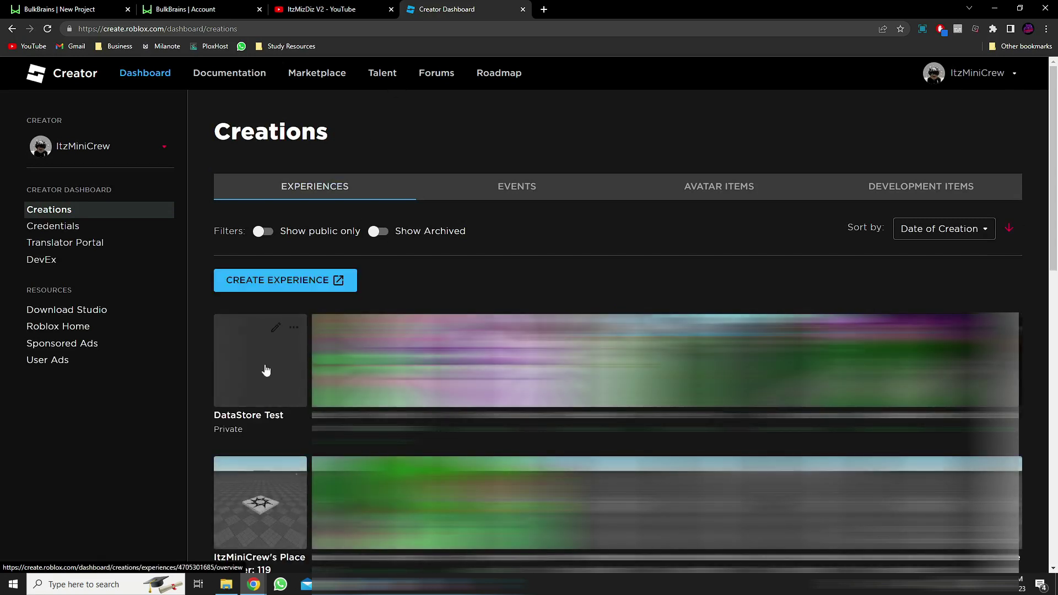
click(292, 331)
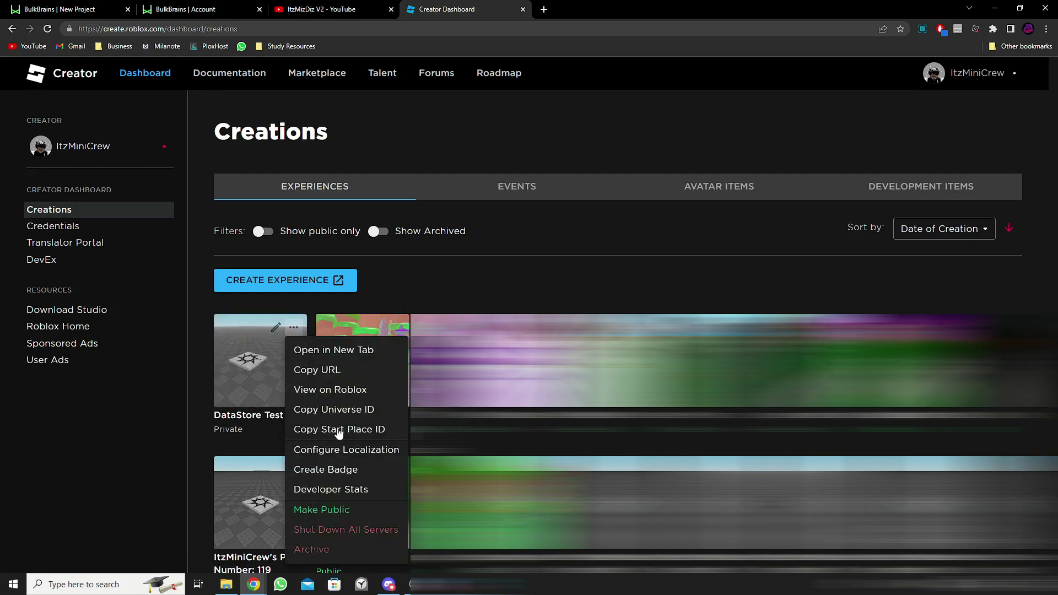
click(342, 411)
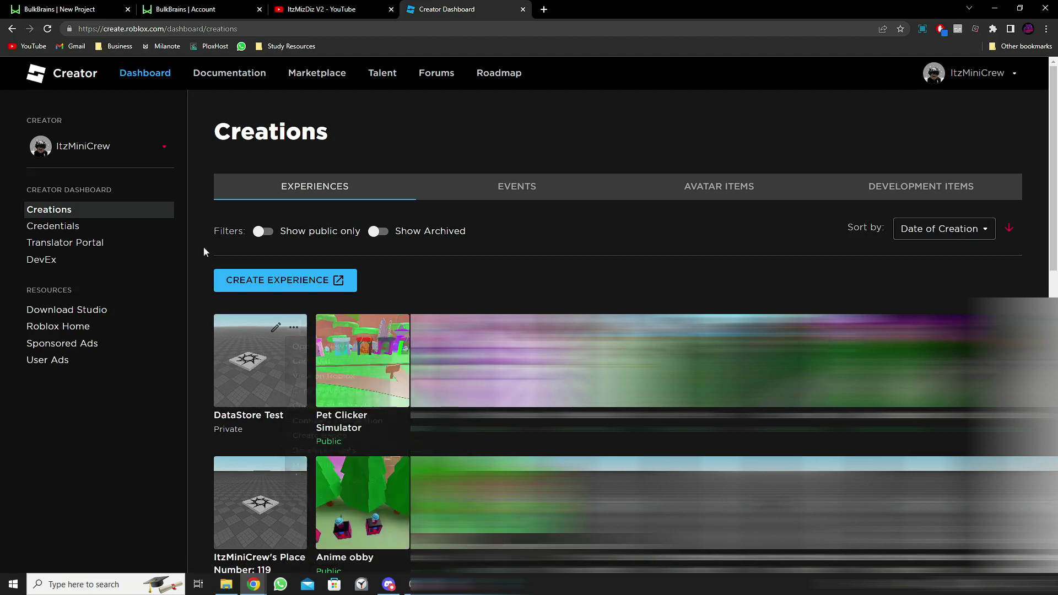
click(67, 9)
click(200, 169)
key(ctrl+v)
- Open the DataStore Test experience's Overview page on the Creator Dashboard
click(191, 8)
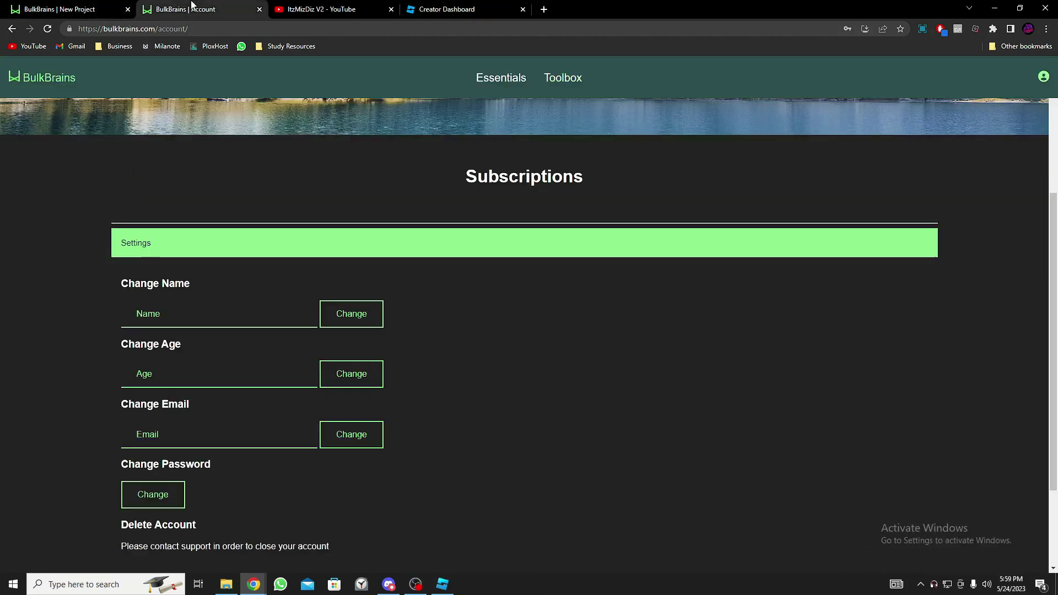
click(321, 8)
click(446, 9)
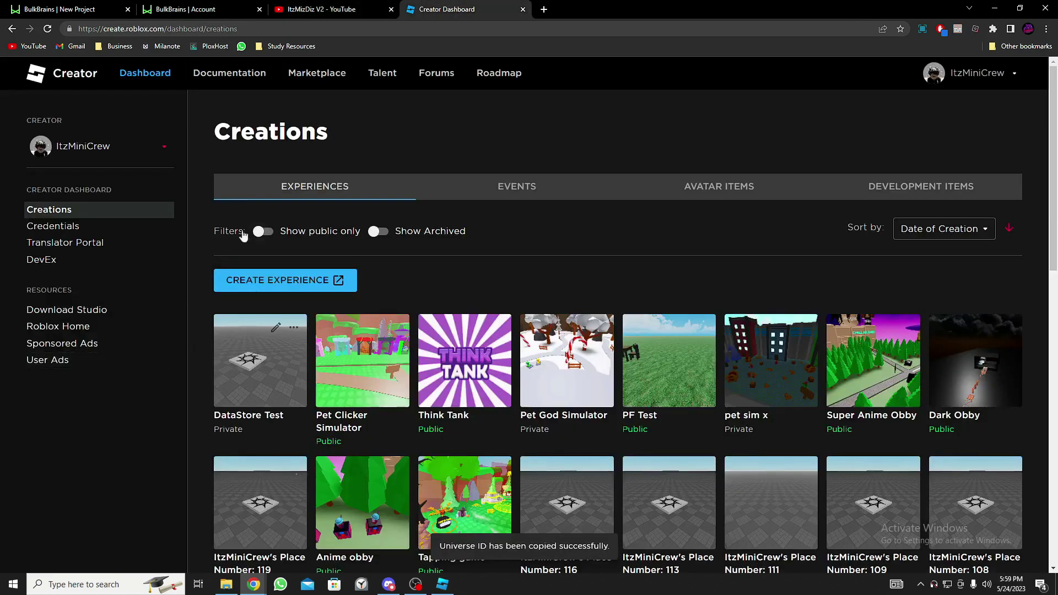
click(267, 363)
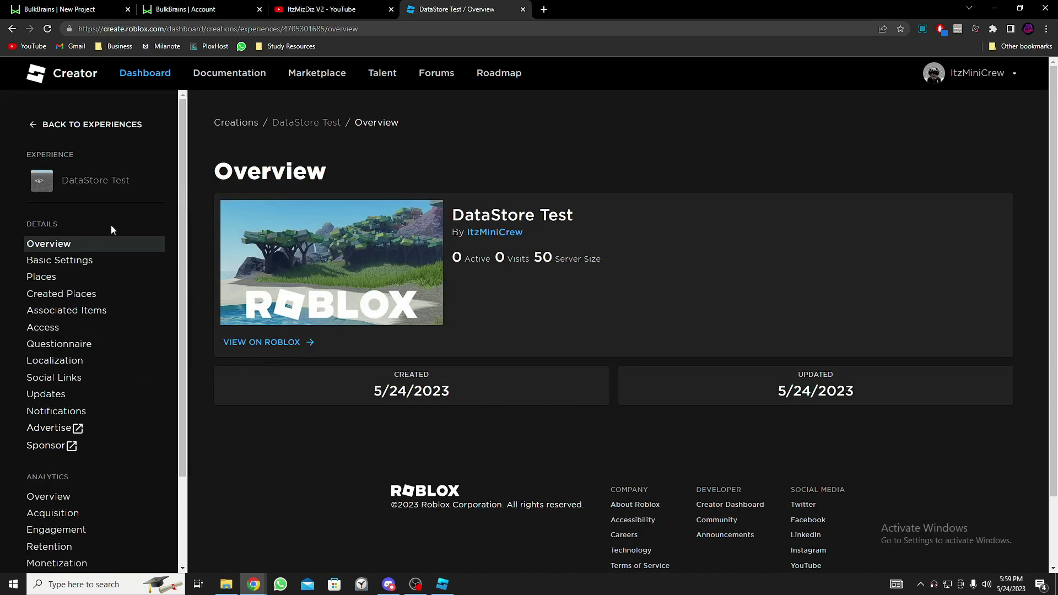
- Return to the experiences list and go to the Application Credentials page
scroll(143, 315, down, 1)
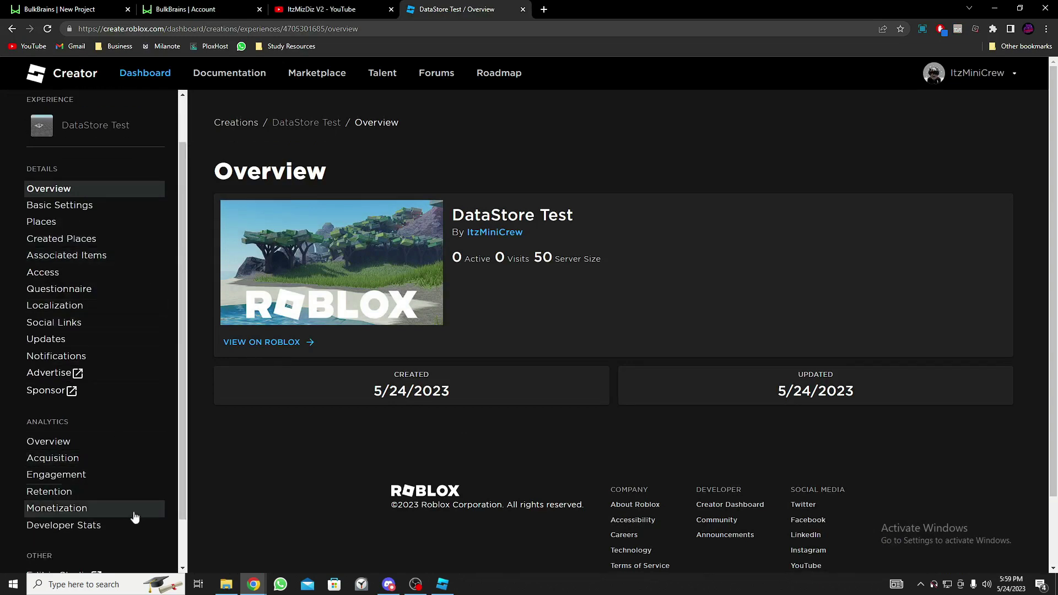
scroll(144, 518, down, 1)
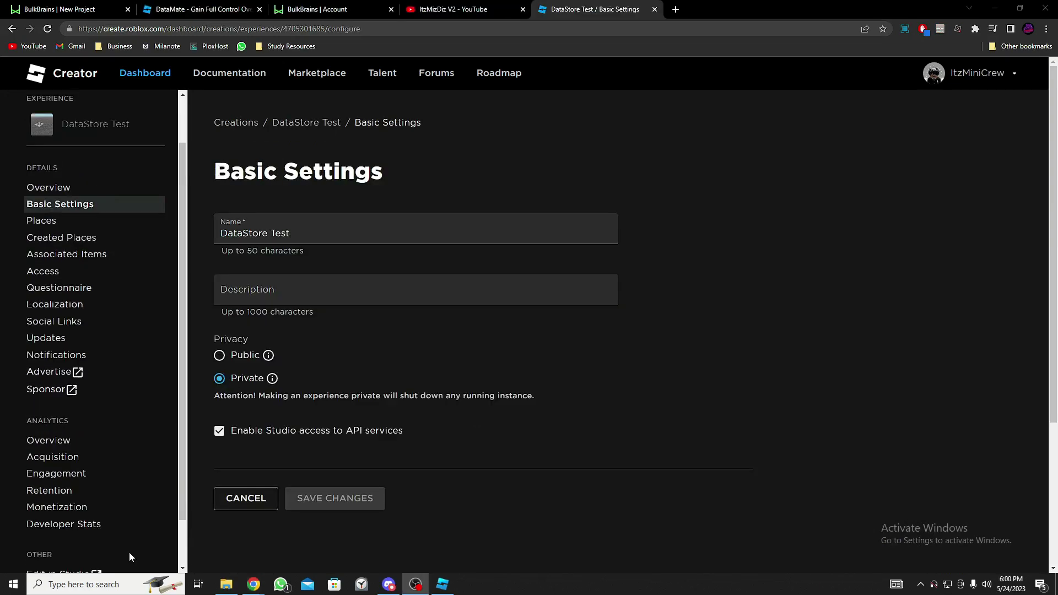
scroll(132, 496, up, 5)
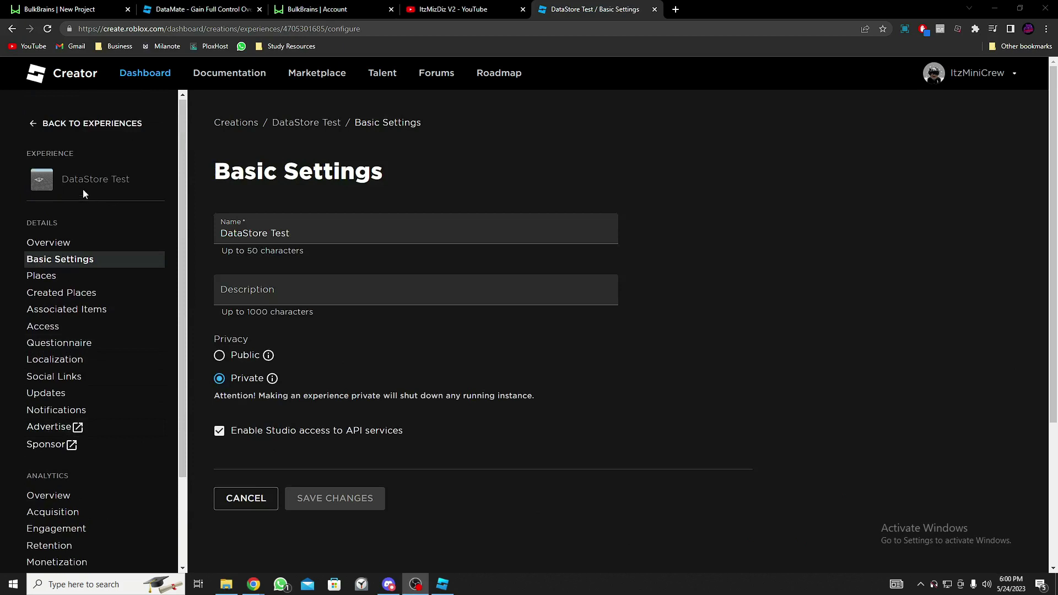
click(36, 122)
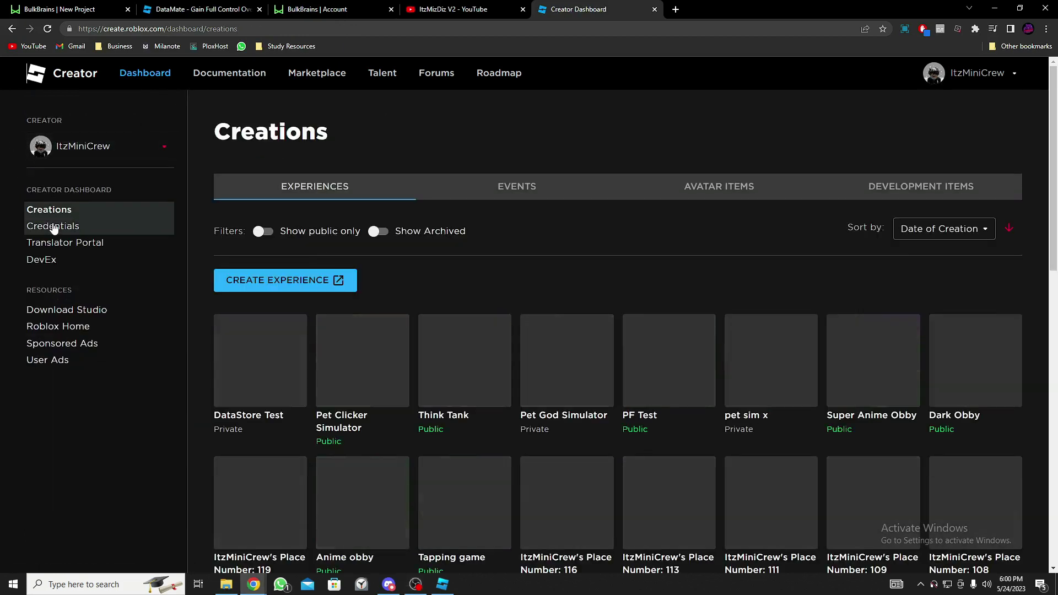
click(68, 233)
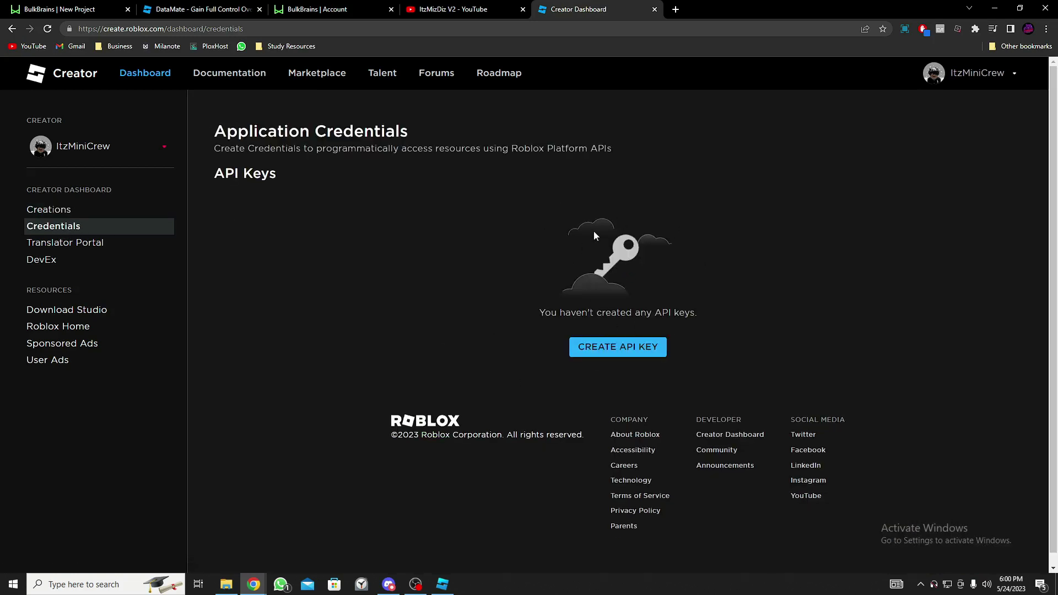
- Start a new API key named DatastoreTest and list the API systems it can access
click(623, 347)
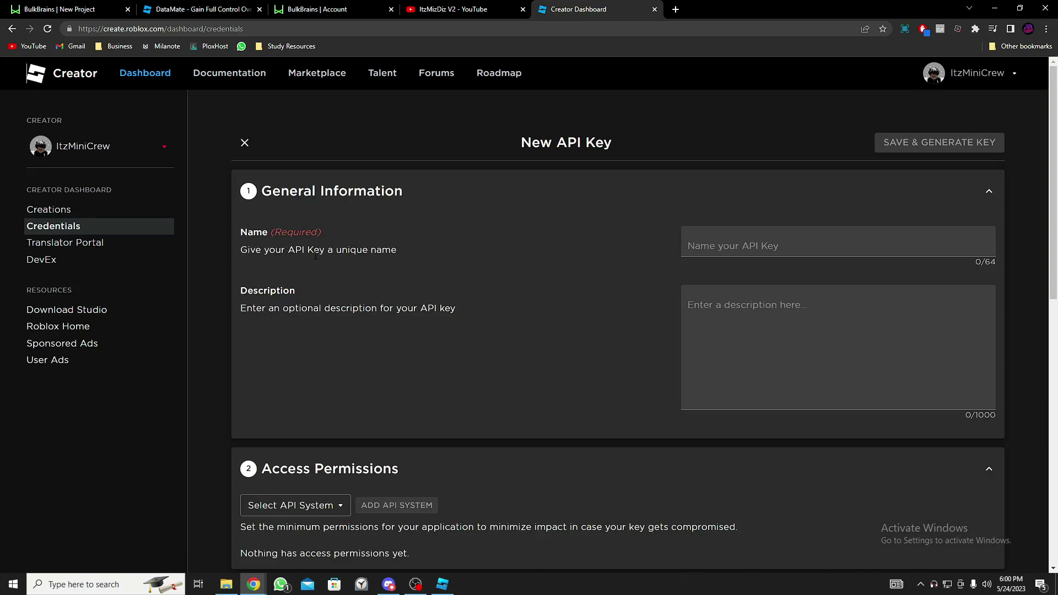
click(783, 243)
text(DatastoreTest)
click(445, 328)
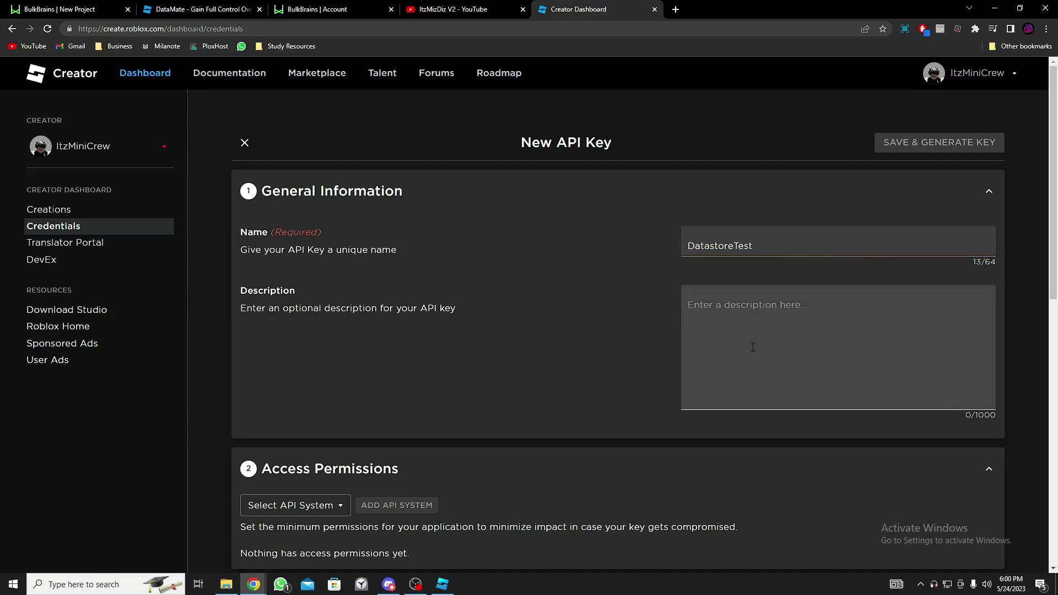
scroll(245, 349, down, 5)
scroll(246, 349, up, 4)
scroll(215, 322, down, 3)
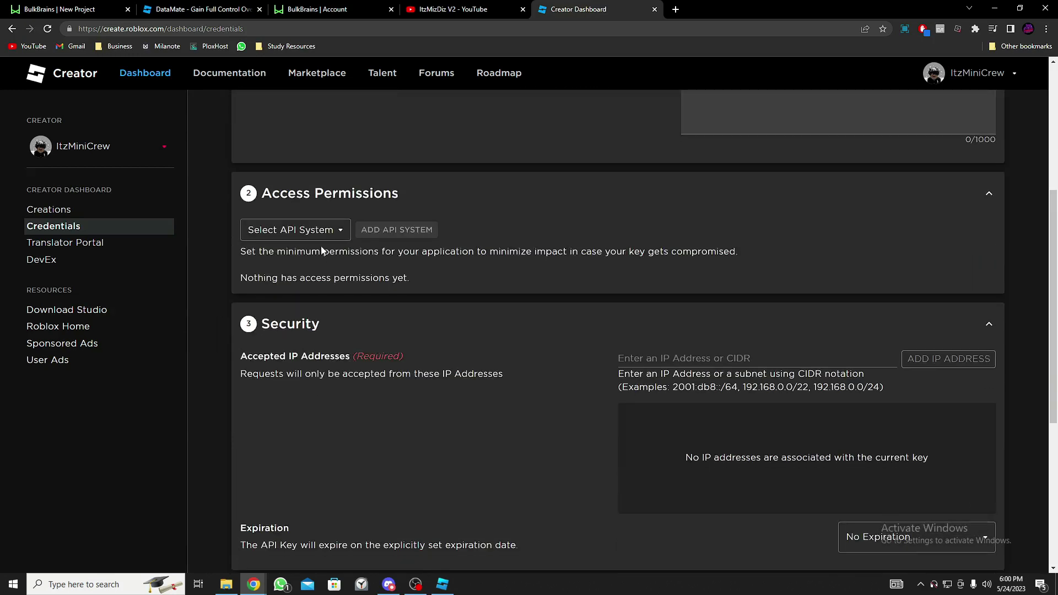
click(324, 240)
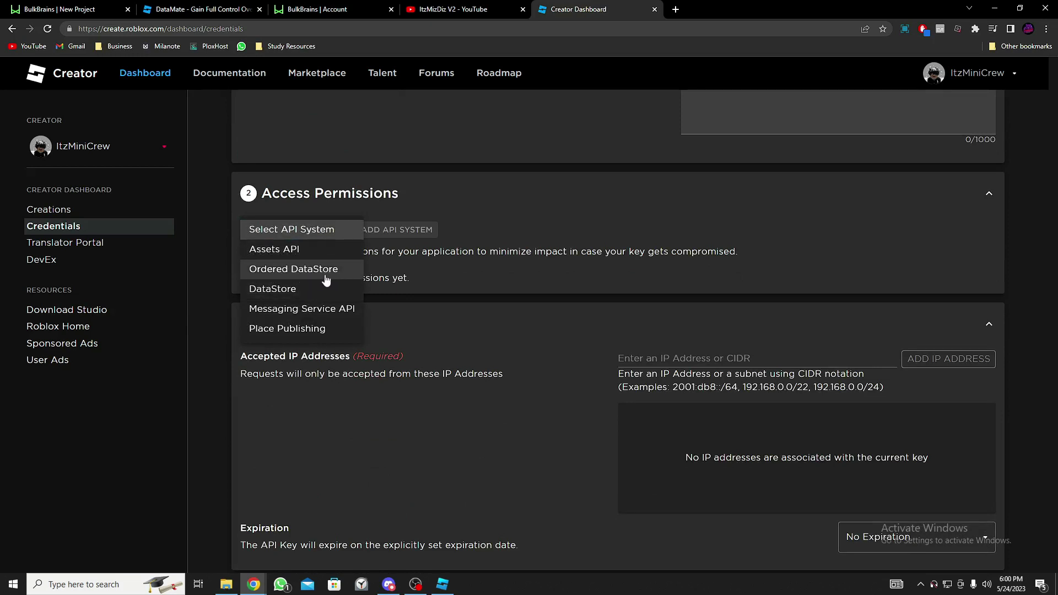
- Choose the DataStore API system and add the DataStore Test experience found by searching 'datastore'
click(293, 291)
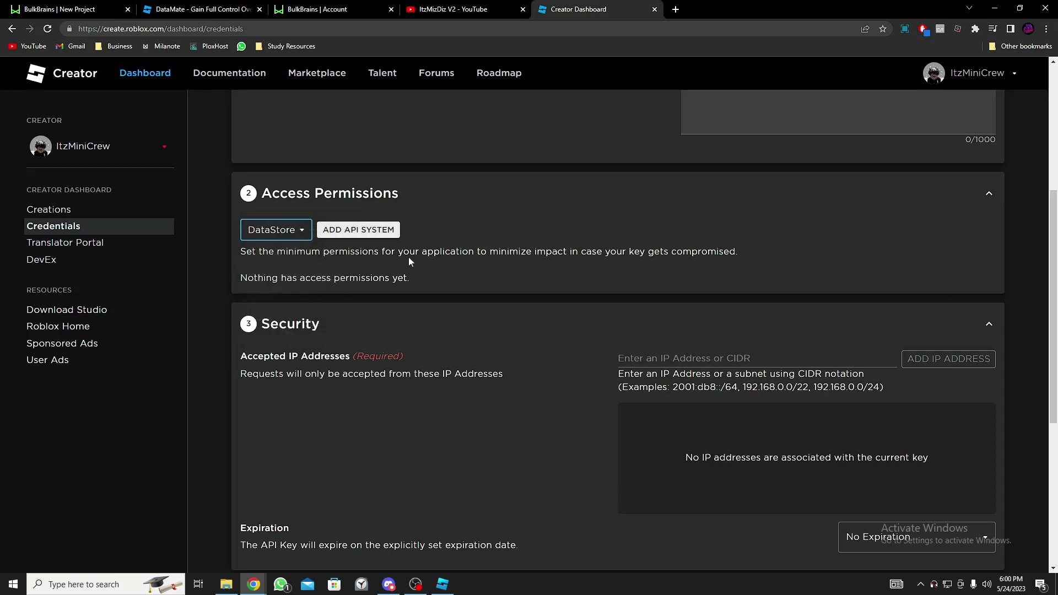
click(383, 230)
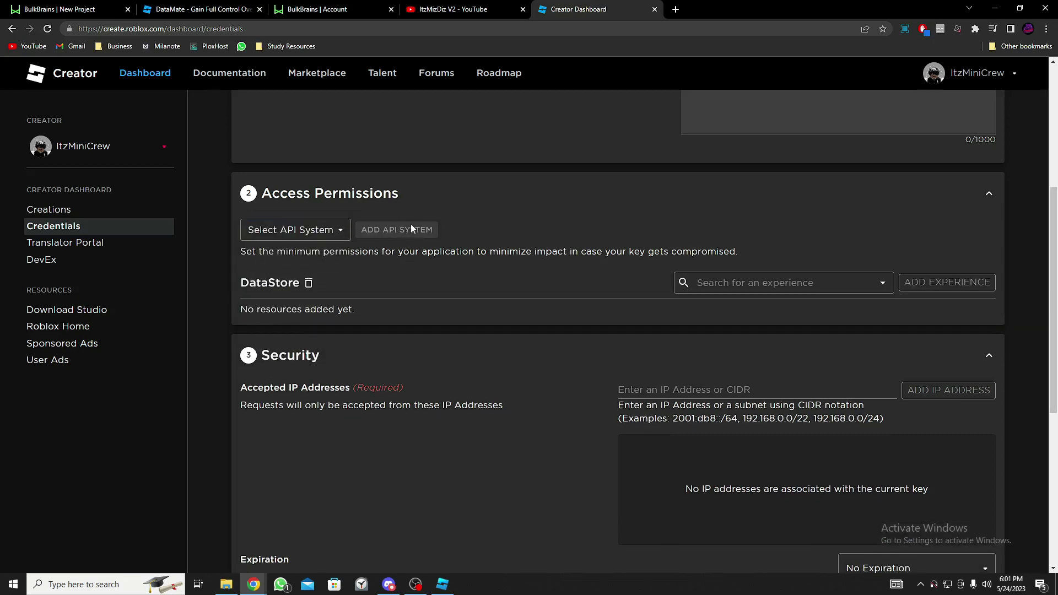
click(819, 283)
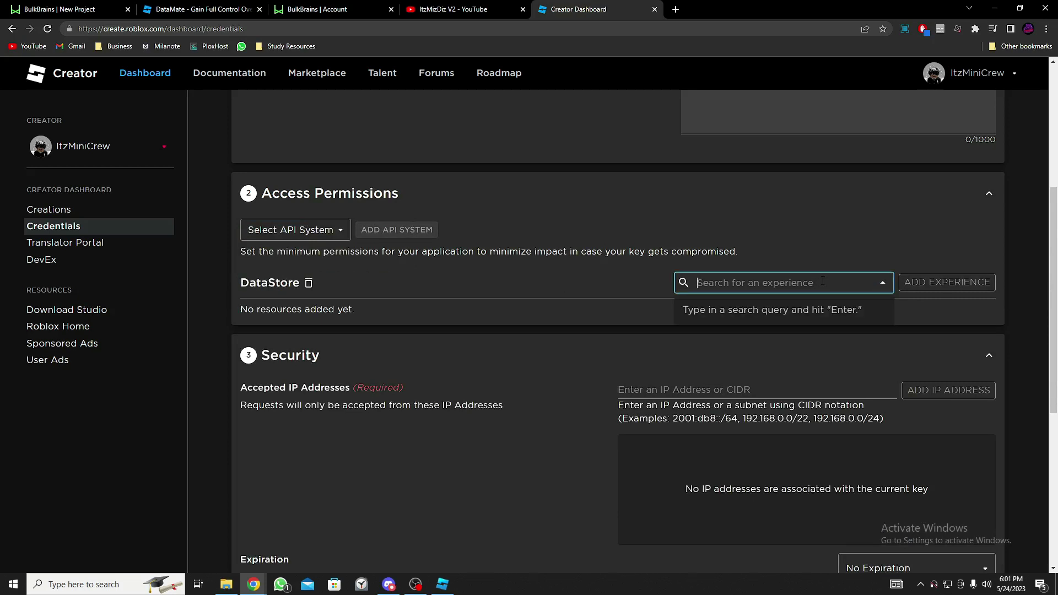
text(datastore)
key(Return)
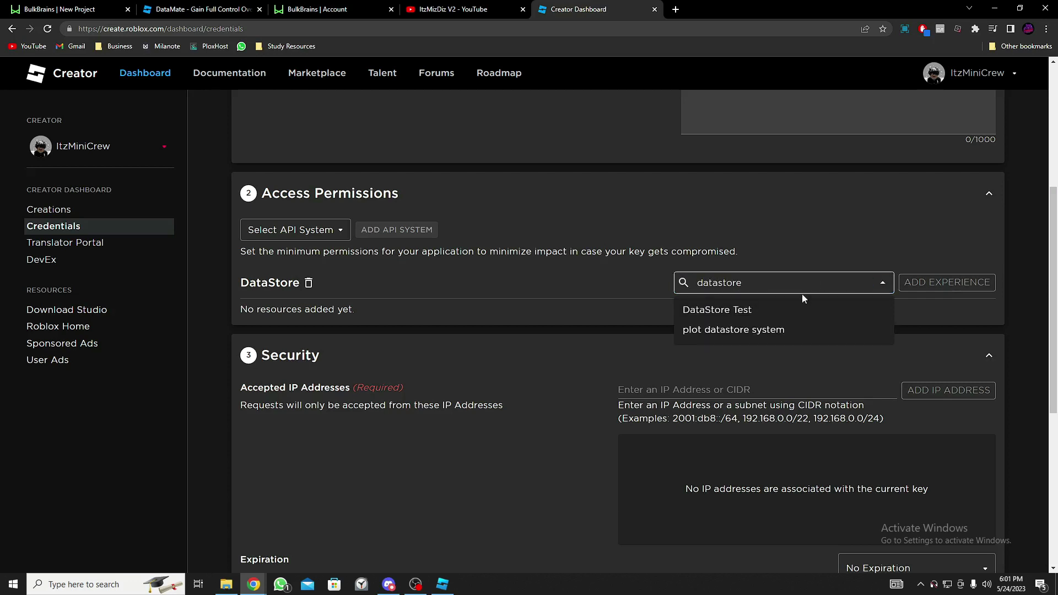
click(720, 311)
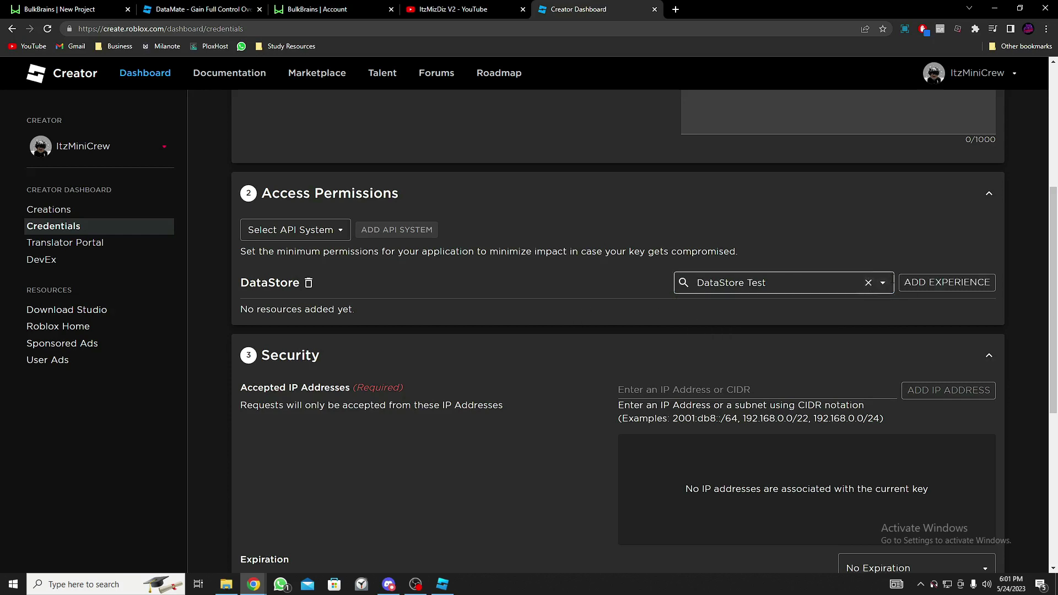
click(914, 282)
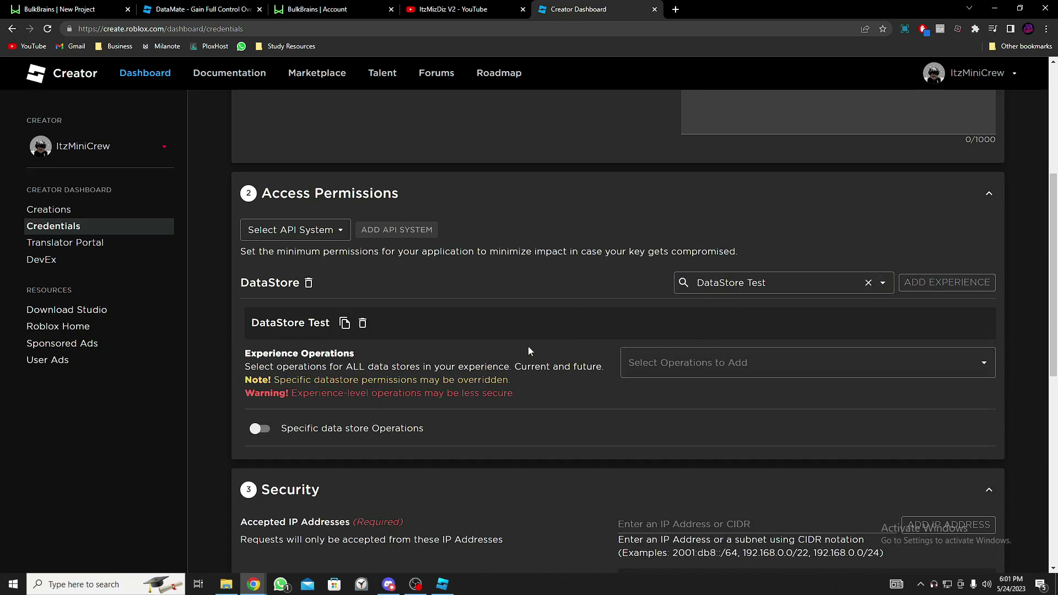
- Add DataStore Test operations, including listing datastores and creating datastores
click(680, 364)
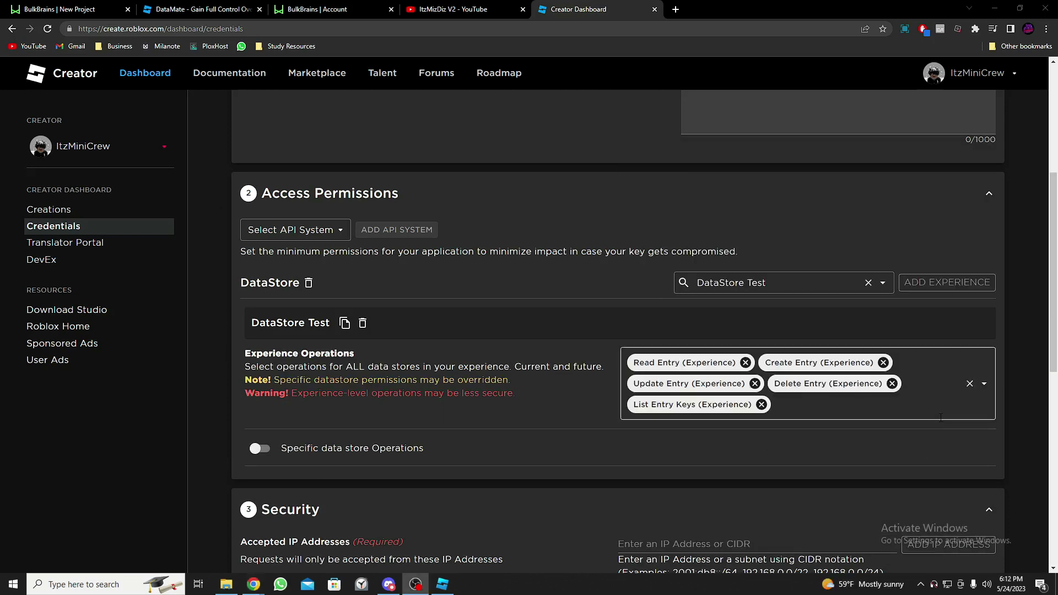
click(799, 356)
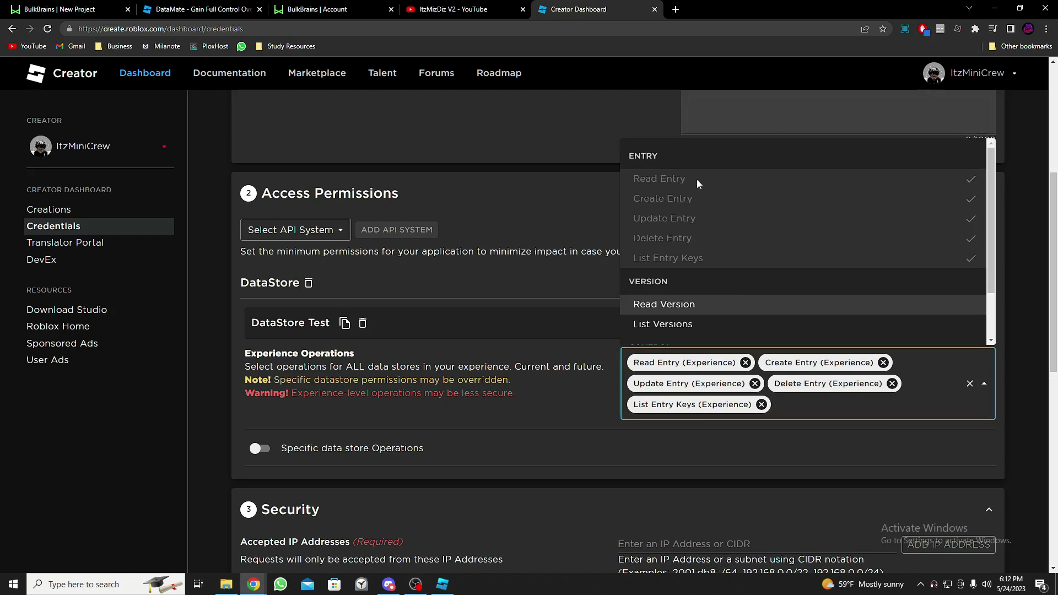
scroll(692, 179, down, 2)
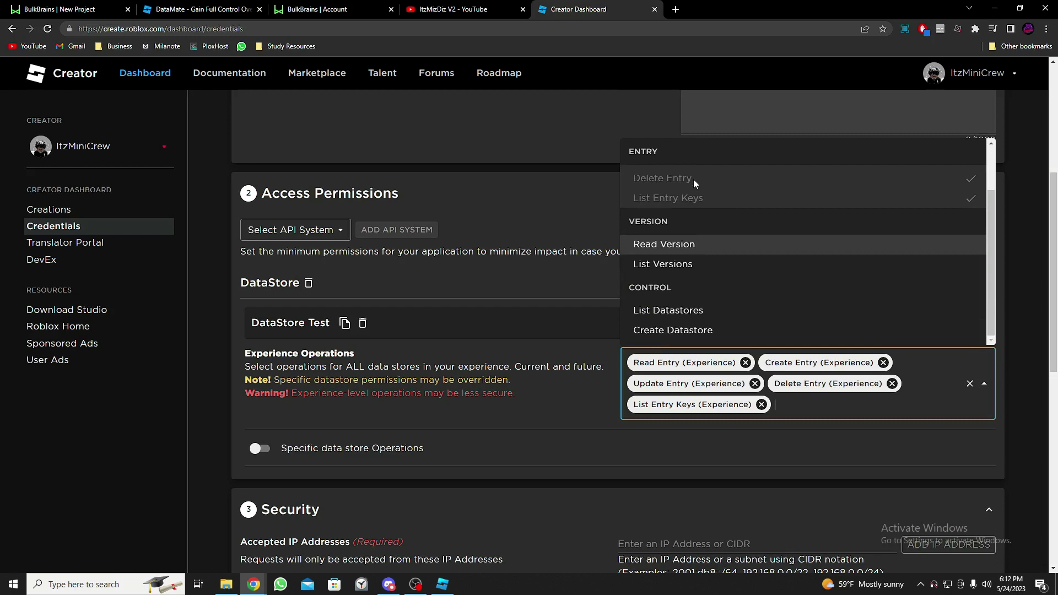
click(664, 314)
click(939, 401)
scroll(749, 306, down, 2)
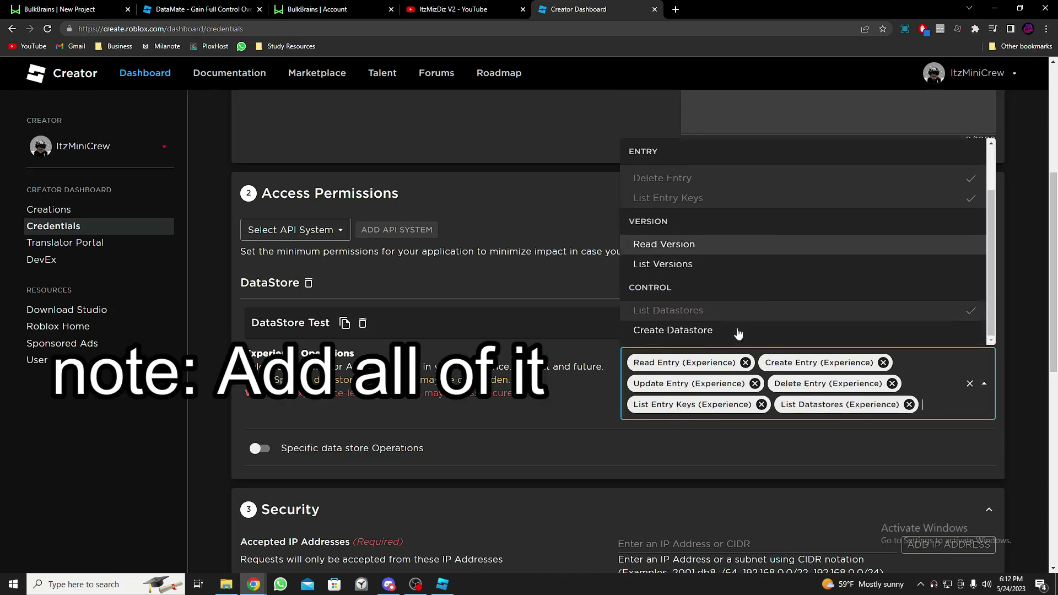
click(729, 327)
- Add the List Versions and Read Version operations, confirming no operations remain
click(934, 423)
scroll(708, 311, down, 1)
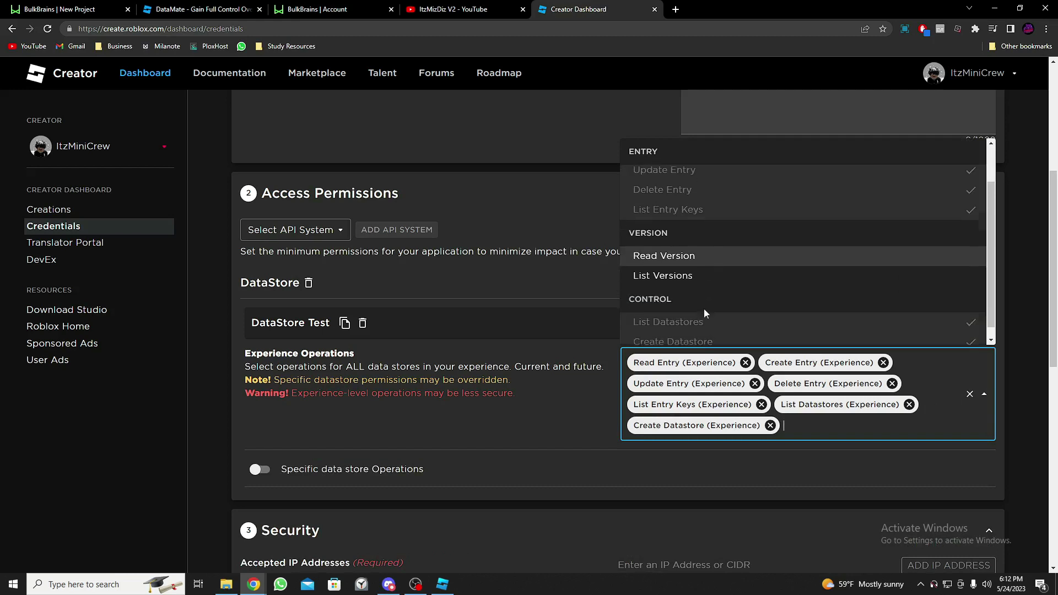
click(699, 267)
click(933, 431)
scroll(755, 285, down, 1)
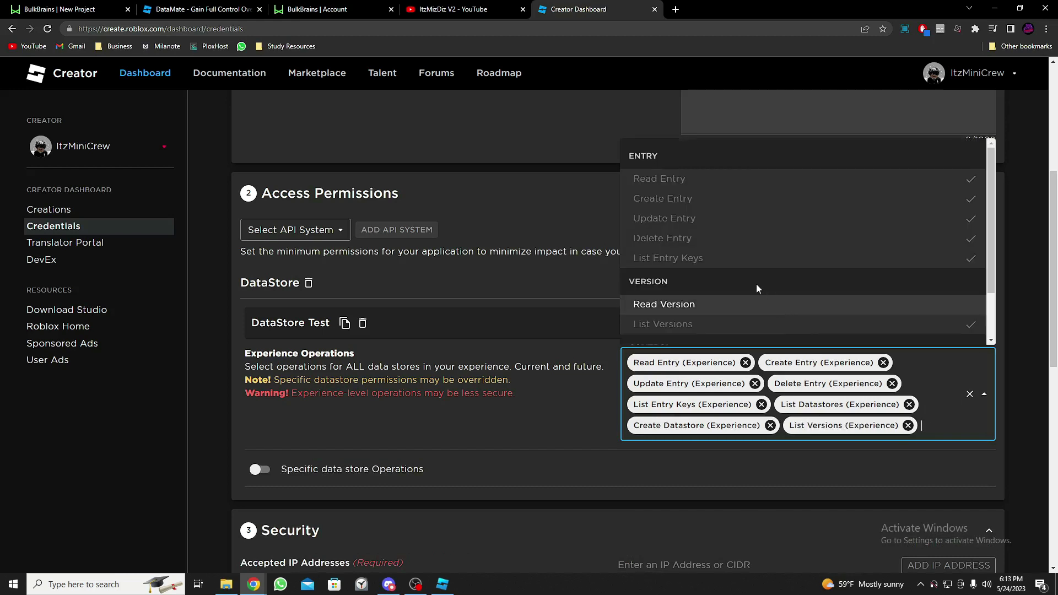
click(762, 306)
scroll(651, 307, down, 2)
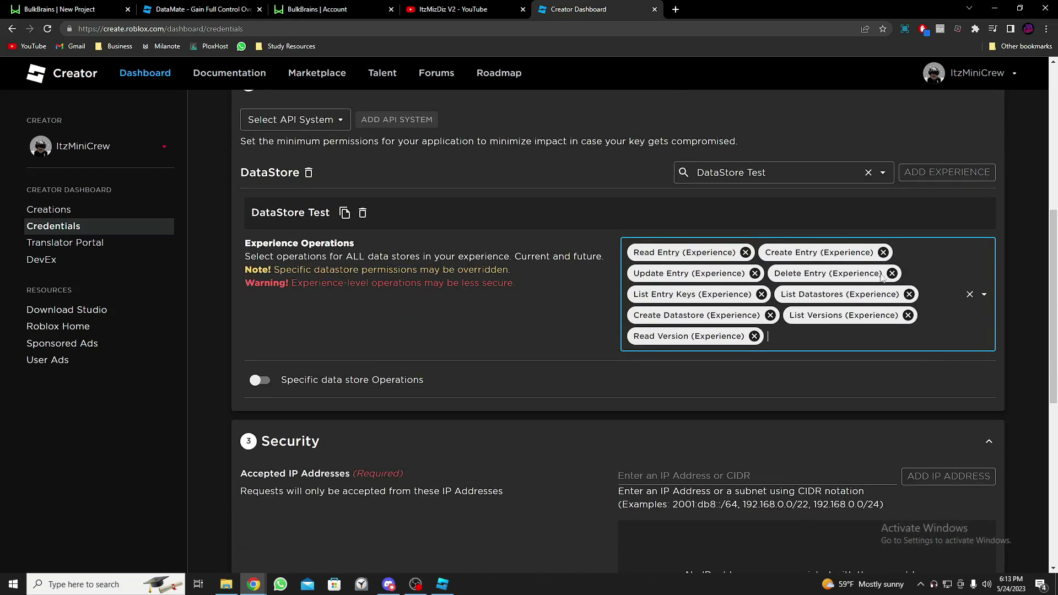
click(984, 295)
click(984, 295)
click(984, 295)
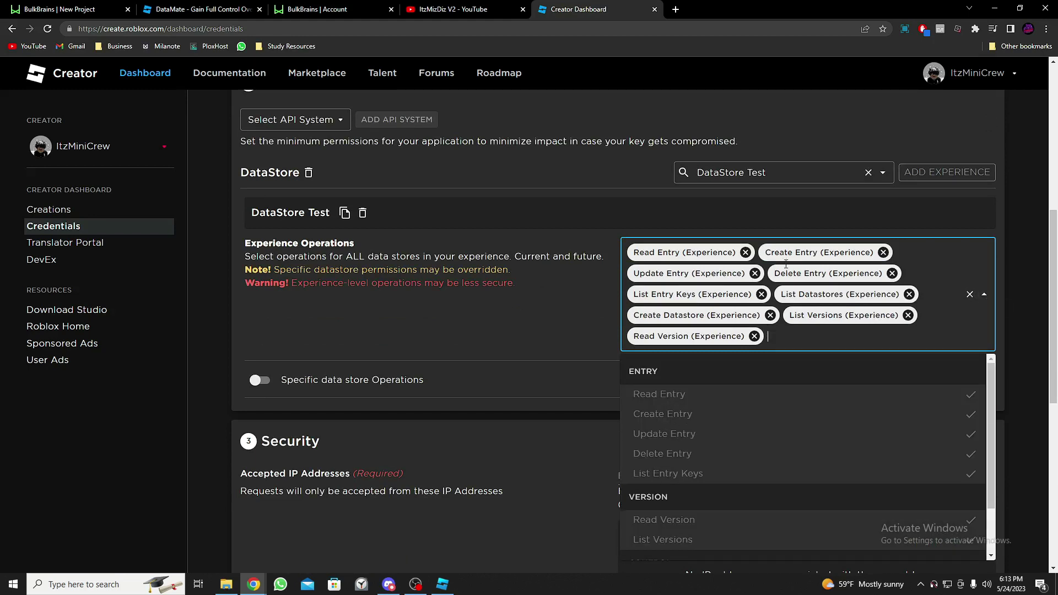
click(984, 296)
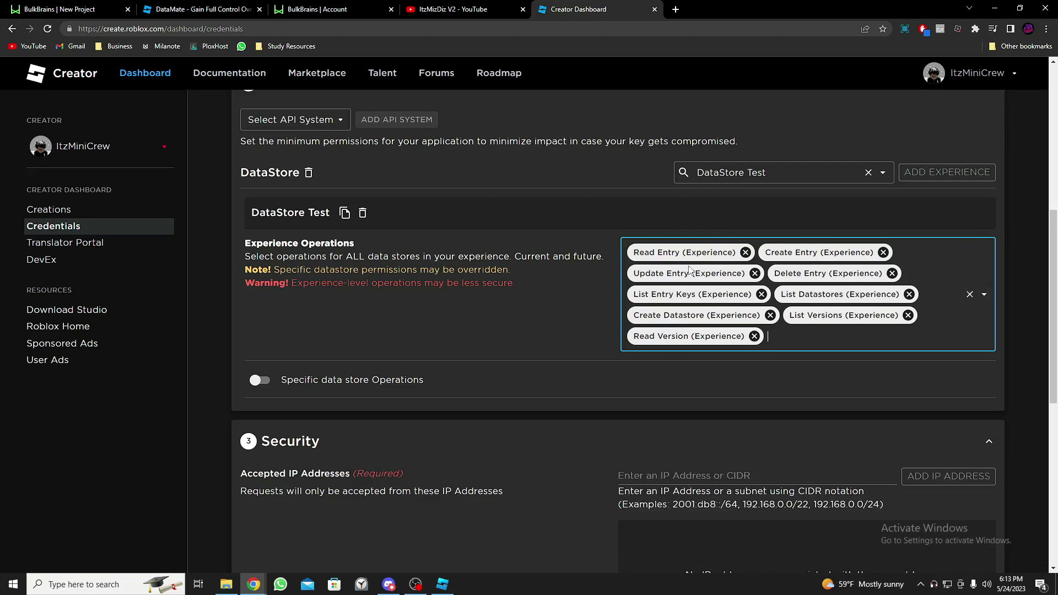
scroll(391, 291, down, 4)
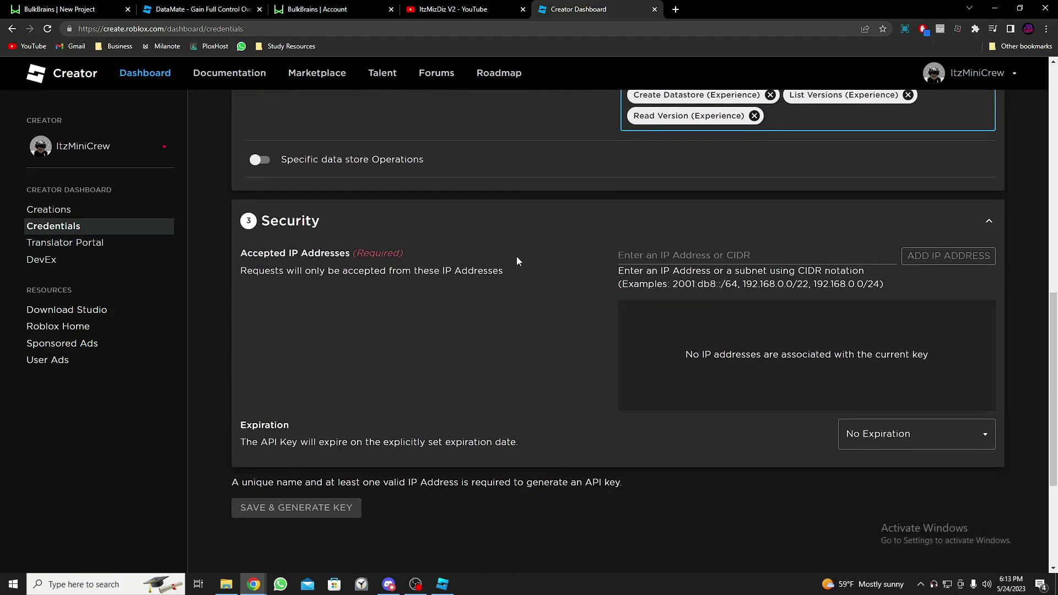
- Replace the 0.0.0.0 placeholder with the computer's public IP and add it as accepted
click(640, 253)
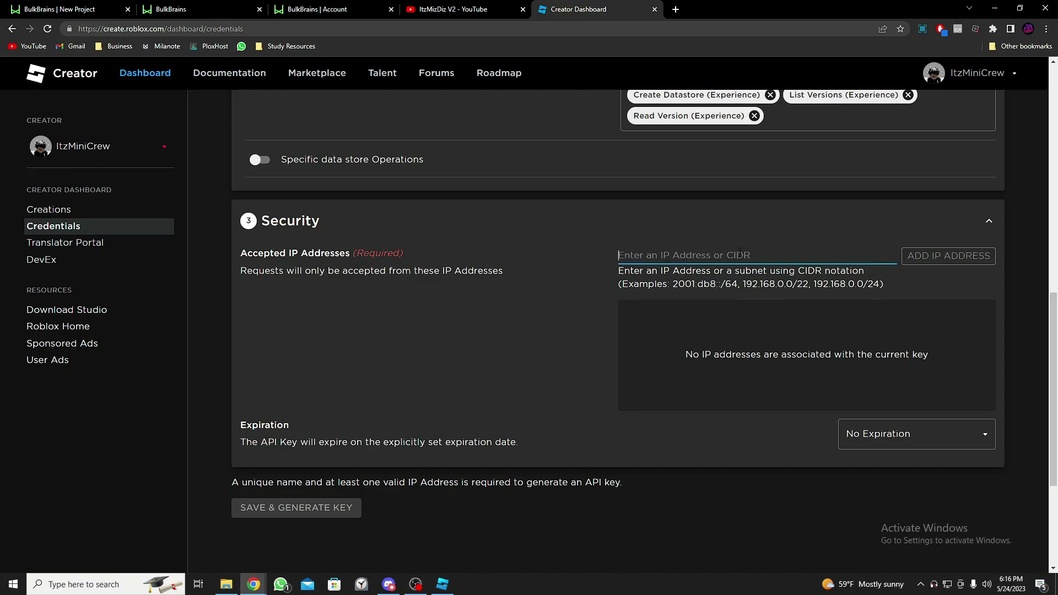
text(0.0.0.0)
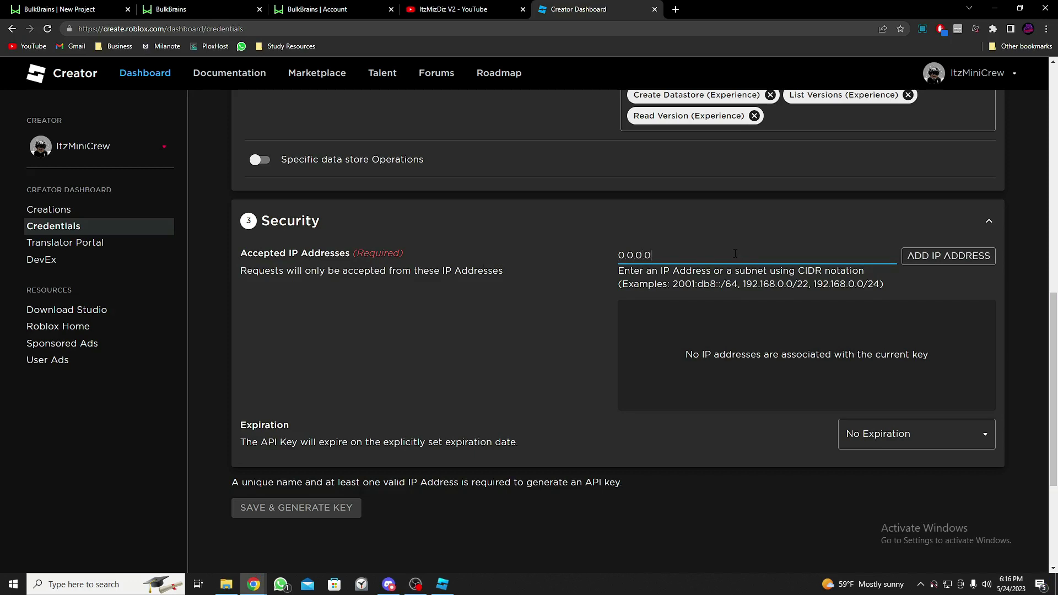
drag(735, 253, 613, 266)
text(66.135.1.160)
click(547, 372)
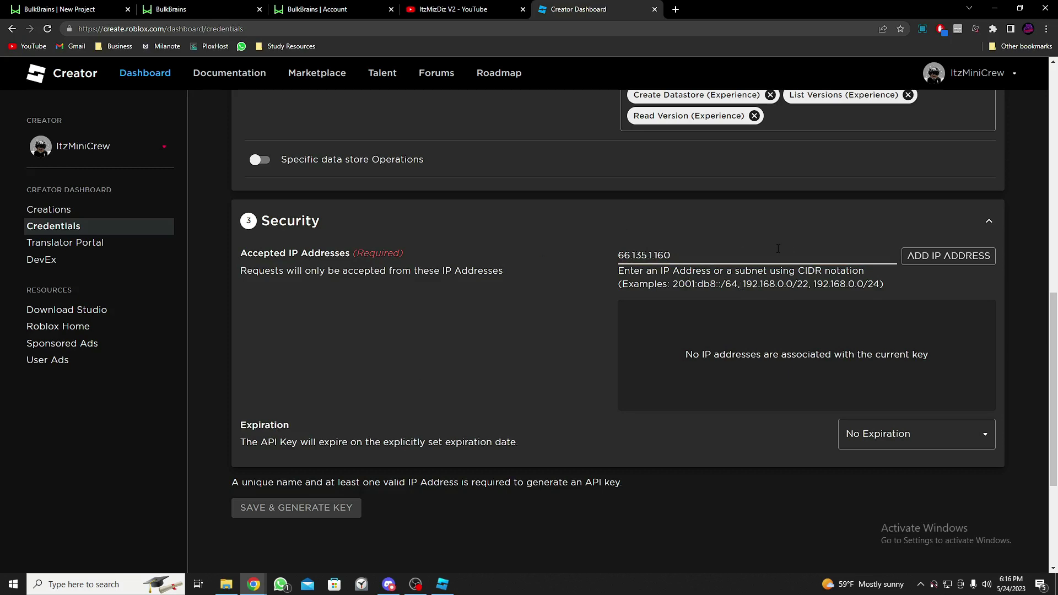
click(964, 255)
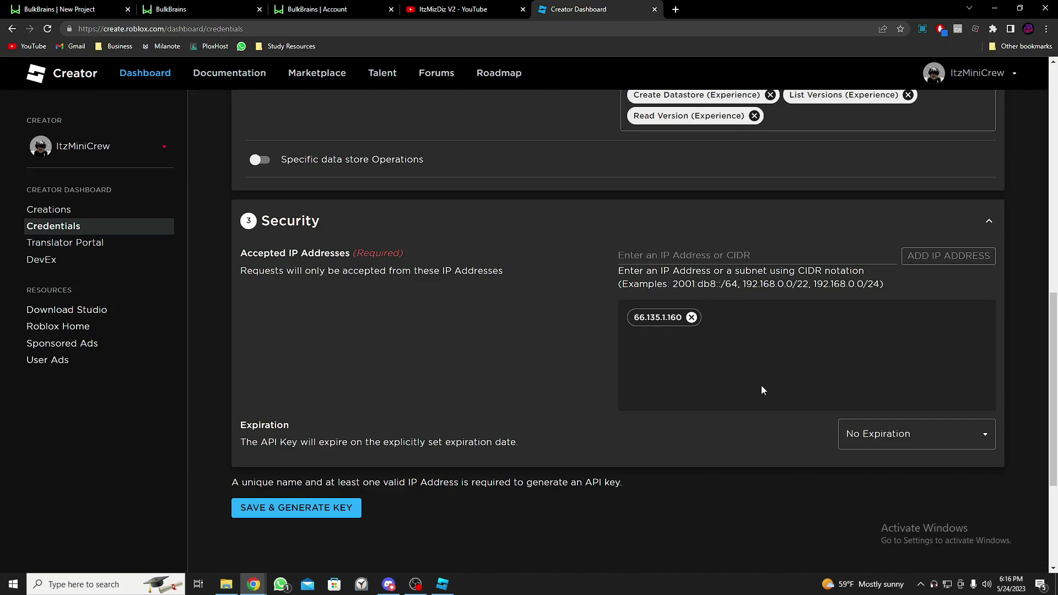
scroll(762, 385, up, 6)
scroll(758, 381, down, 8)
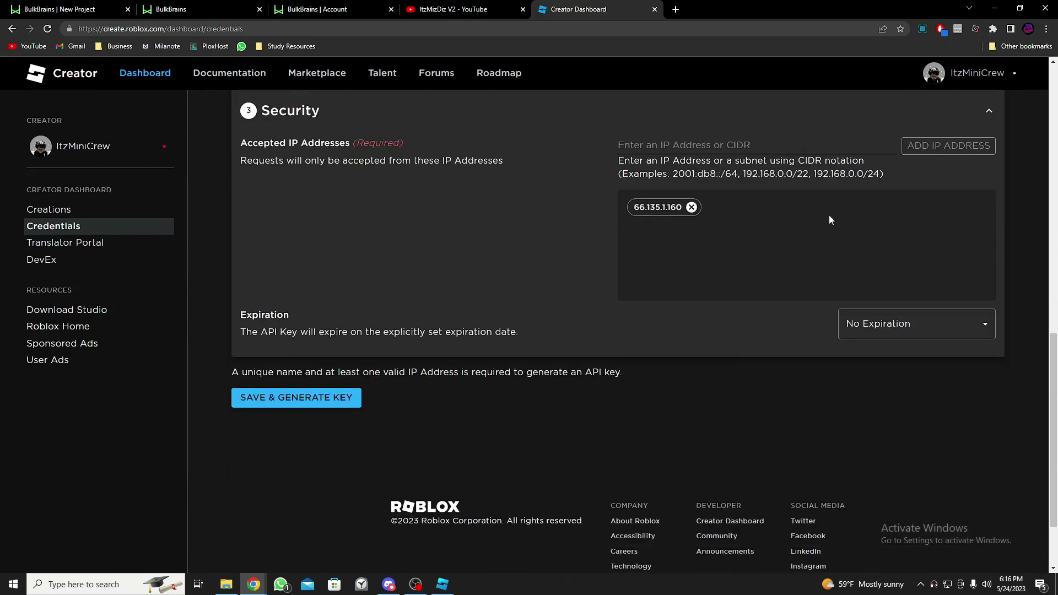
- Generate the DatastoreTest API key with No Expiration and return to BulkBrains' new project form
click(937, 332)
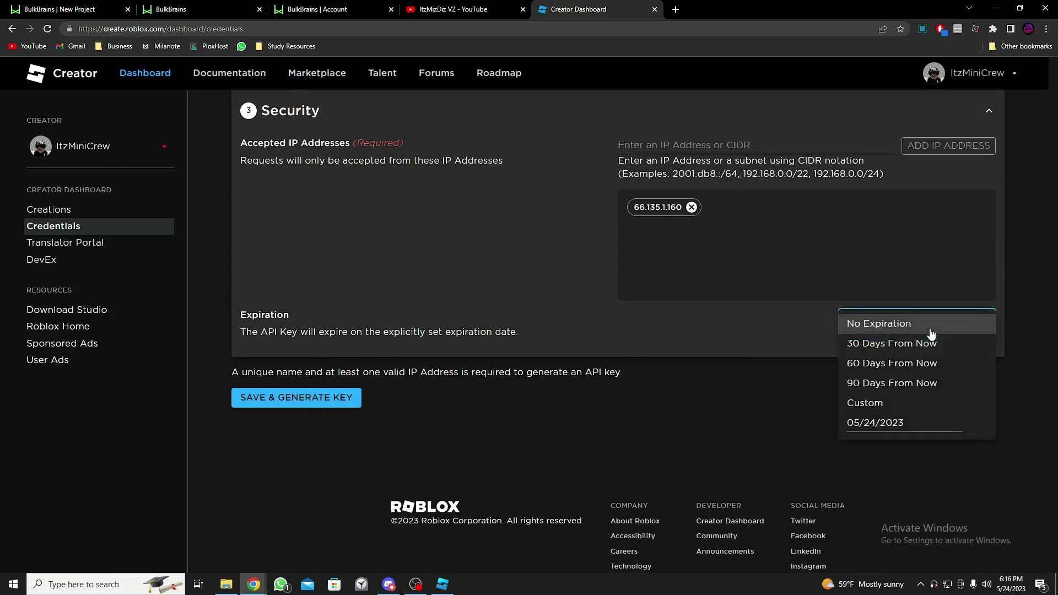
click(831, 345)
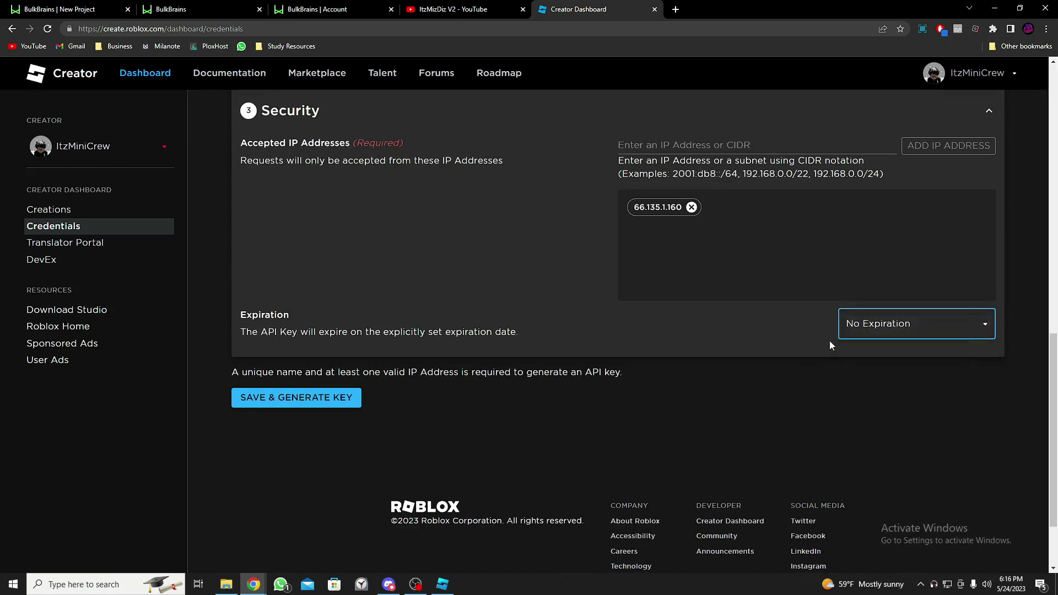
click(340, 403)
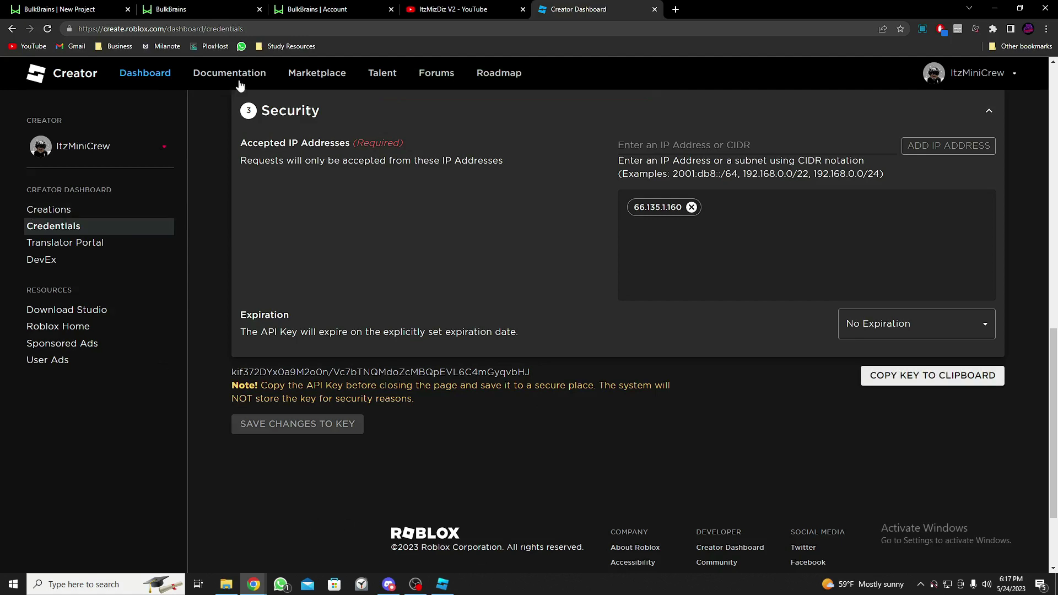
click(185, 6)
click(91, 5)
- Paste the API key to connect the experience and name the project 'Datastore Test'
key(ctrl+v)
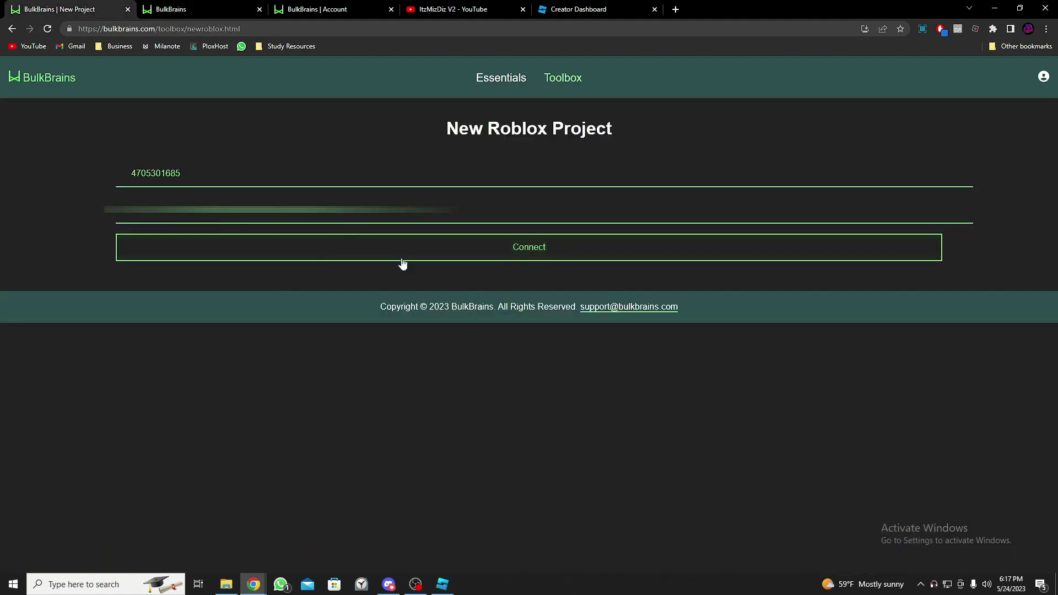
click(472, 253)
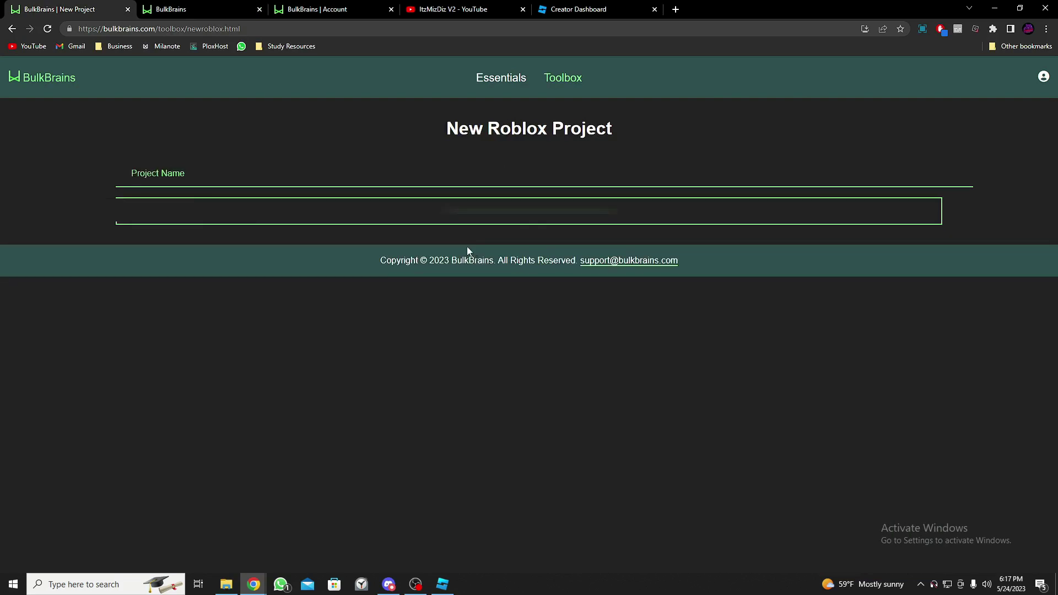
click(307, 177)
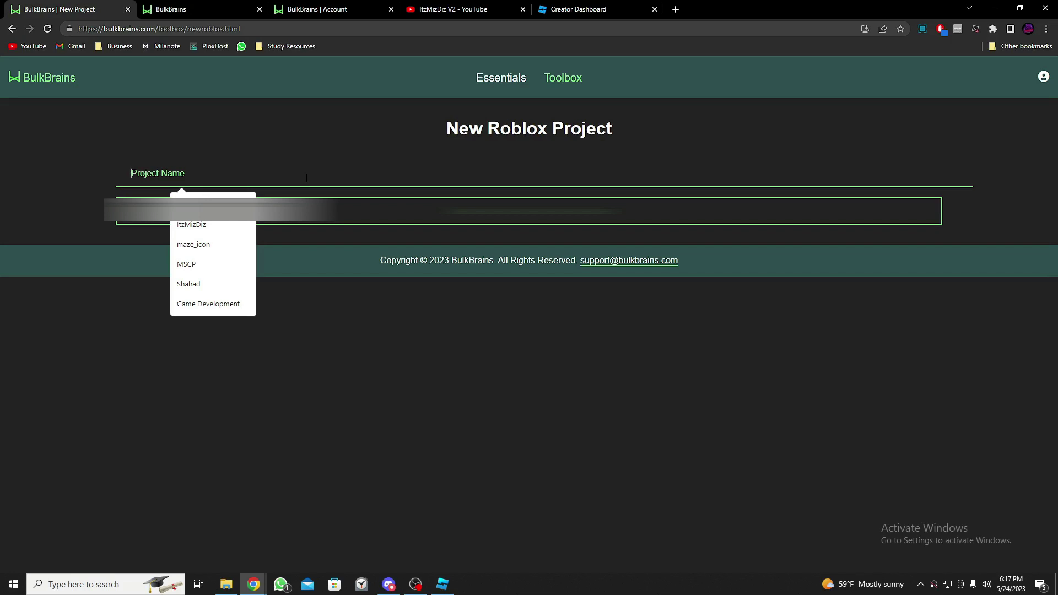
text(Datastore Test)
- Create the Datastore Test project and open it in DataMate
click(377, 219)
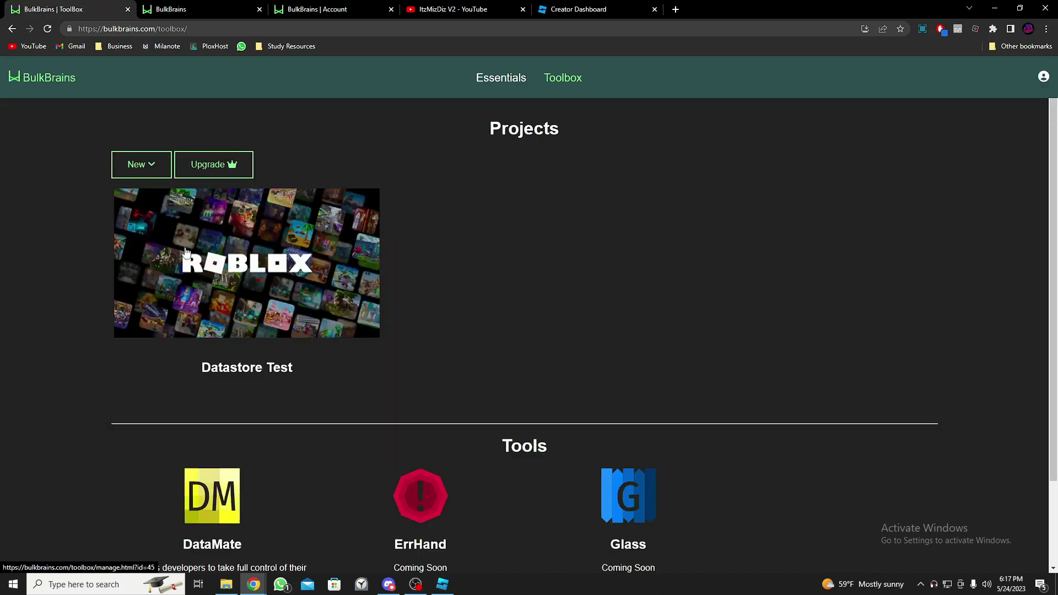
click(201, 284)
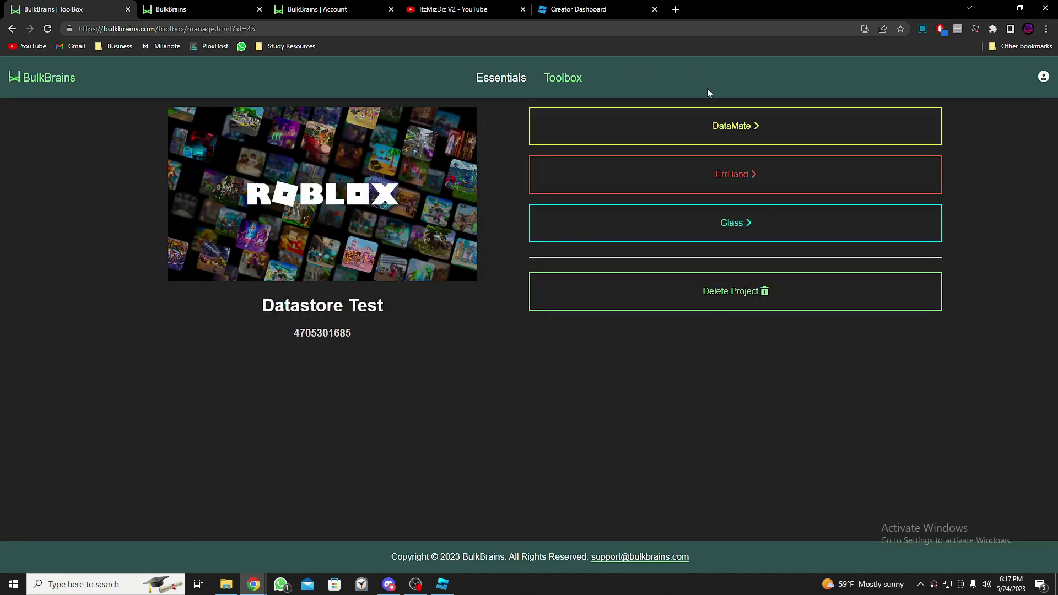
click(720, 133)
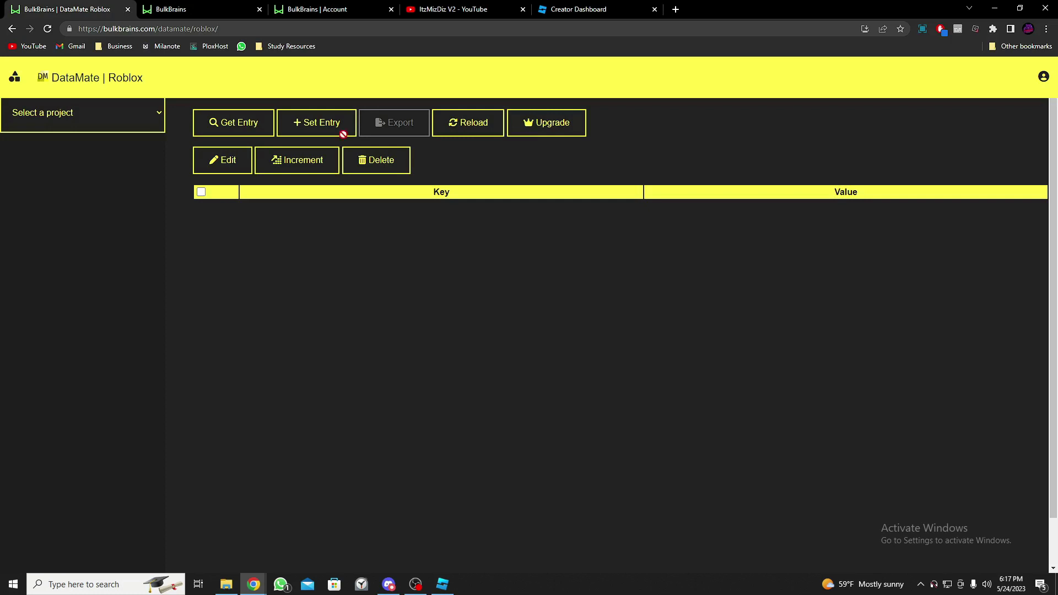
- Load Datastore Test's PlayerStats datastore, which shows No Data Found, then return to Studio
click(153, 114)
click(126, 148)
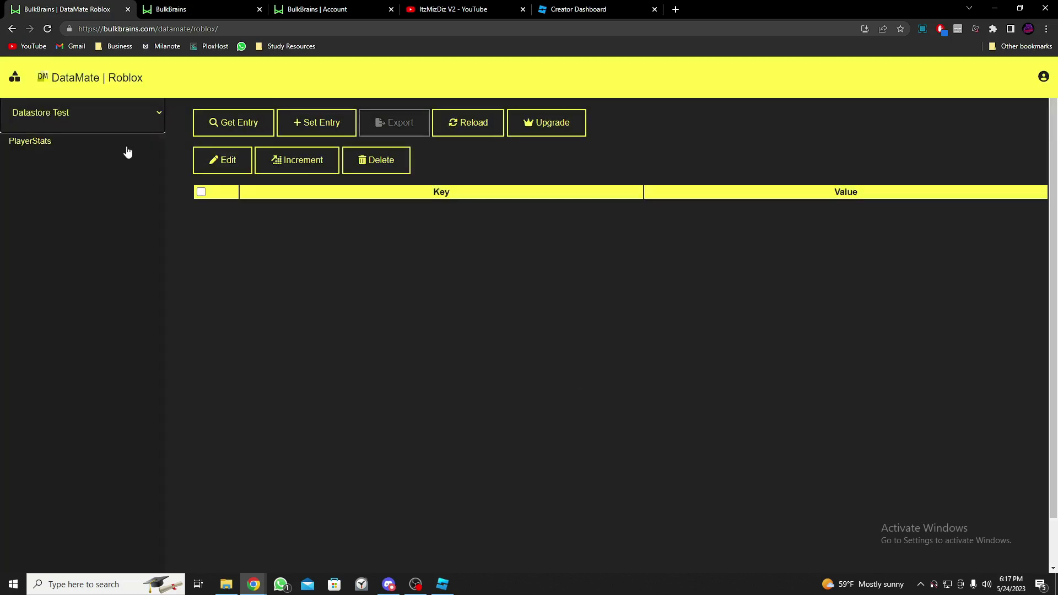
click(102, 141)
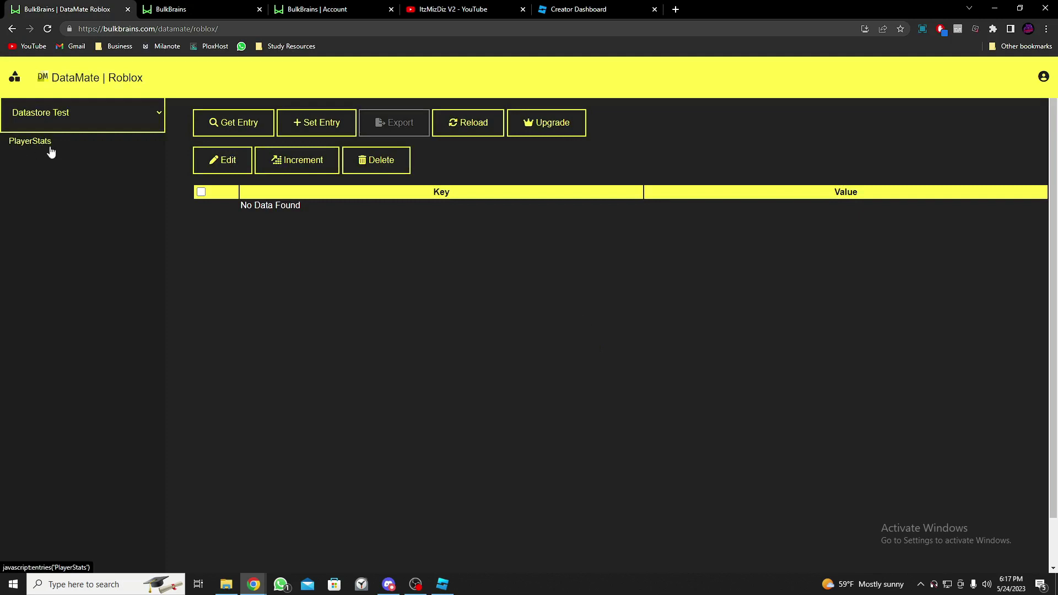
click(49, 146)
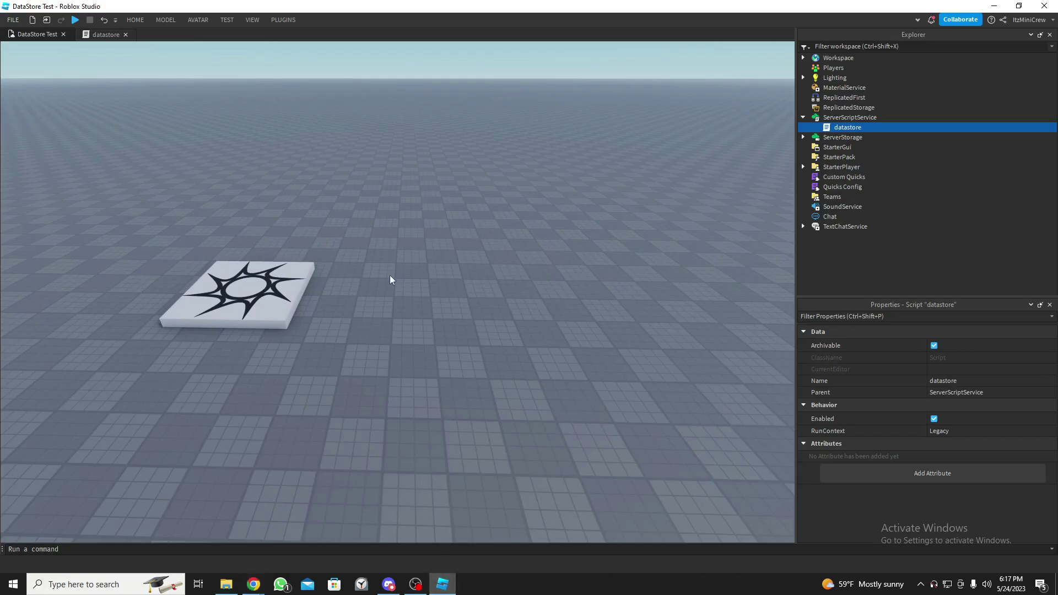
click(442, 584)
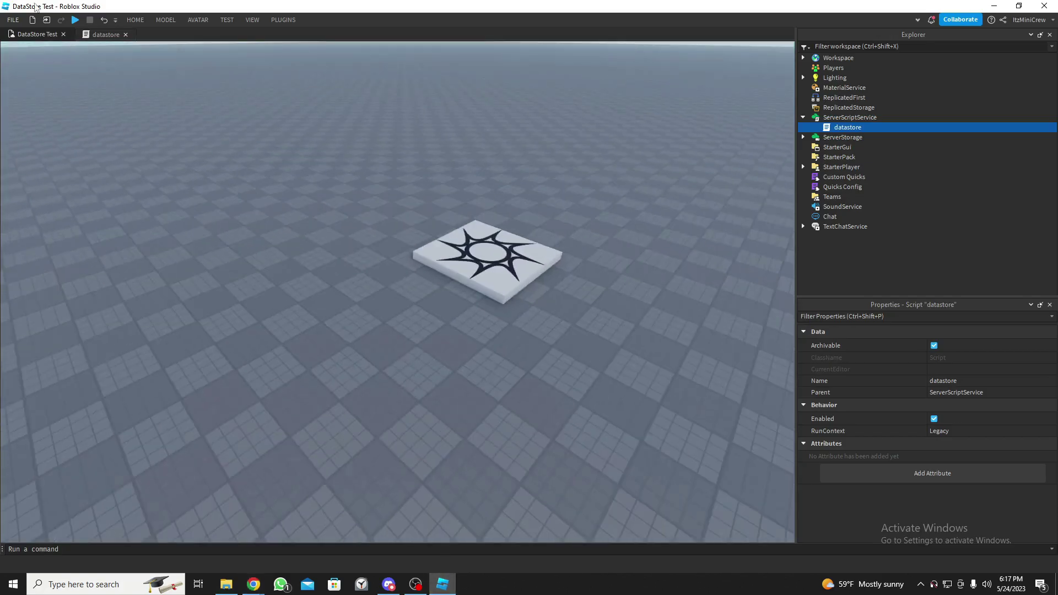
- Start a Studio play test, then reload DataMate's PlayerStats keys to reveal the playercoins entry
click(75, 20)
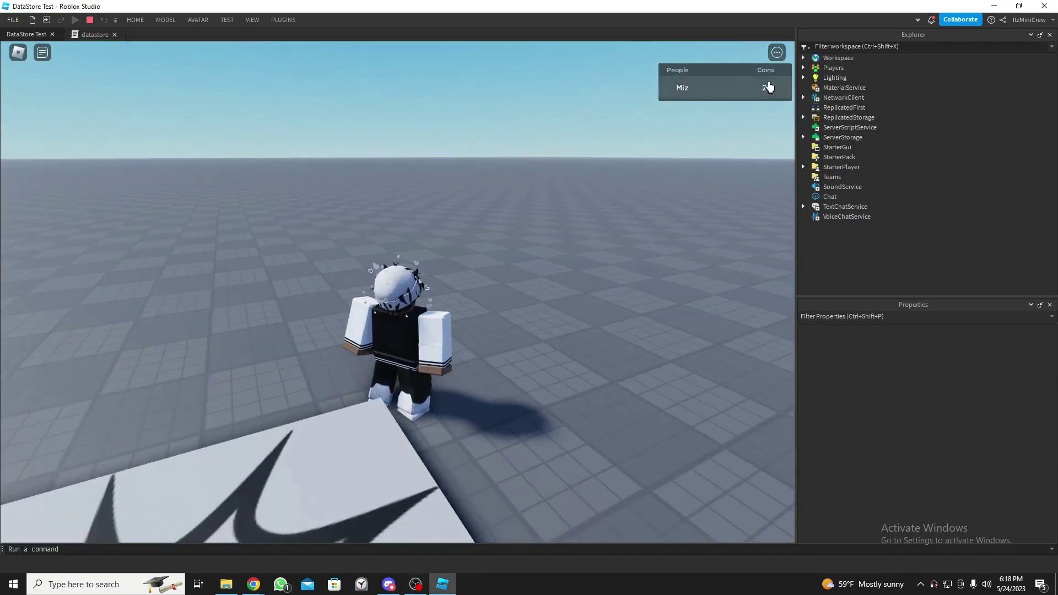
click(226, 584)
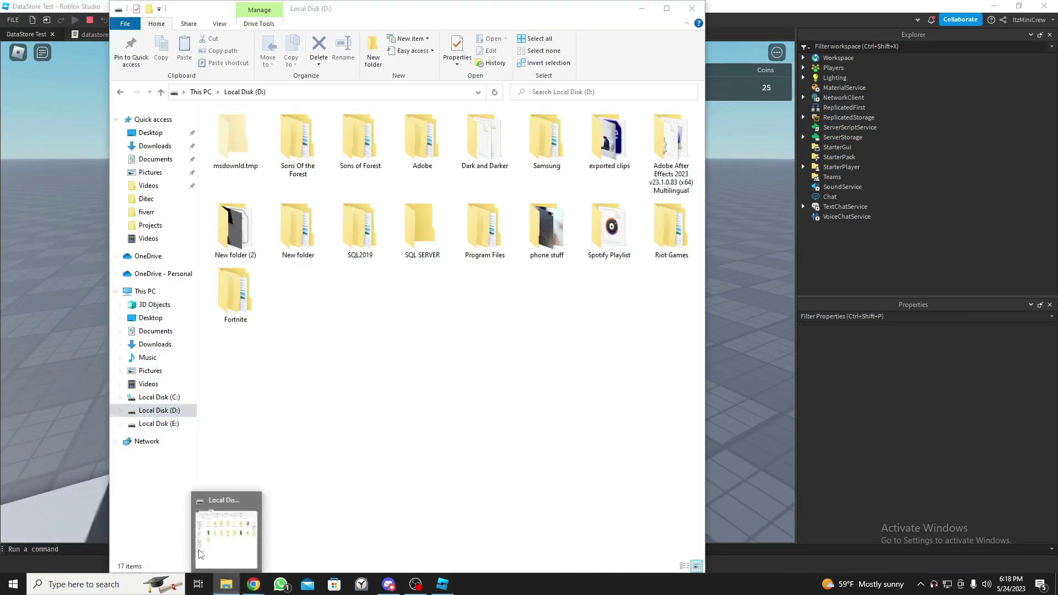
mouse_move(254, 582)
click(192, 559)
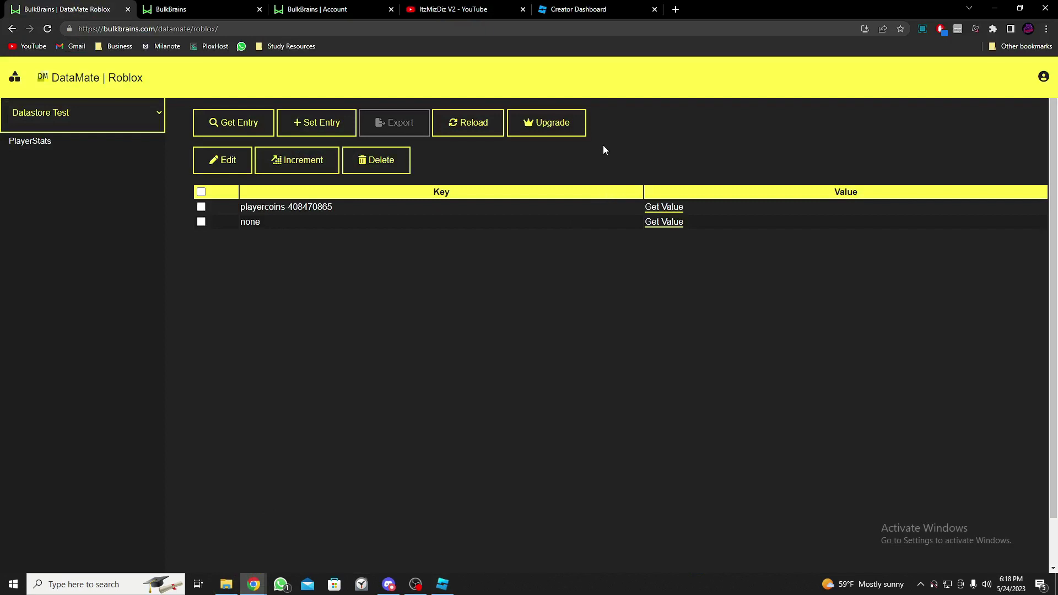
click(455, 131)
- Highlight the playercoins and player ID parts of the key, then return to Studio's datastore script
drag(254, 207, 331, 207)
double_click(258, 207)
click(308, 207)
double_click(308, 206)
click(442, 584)
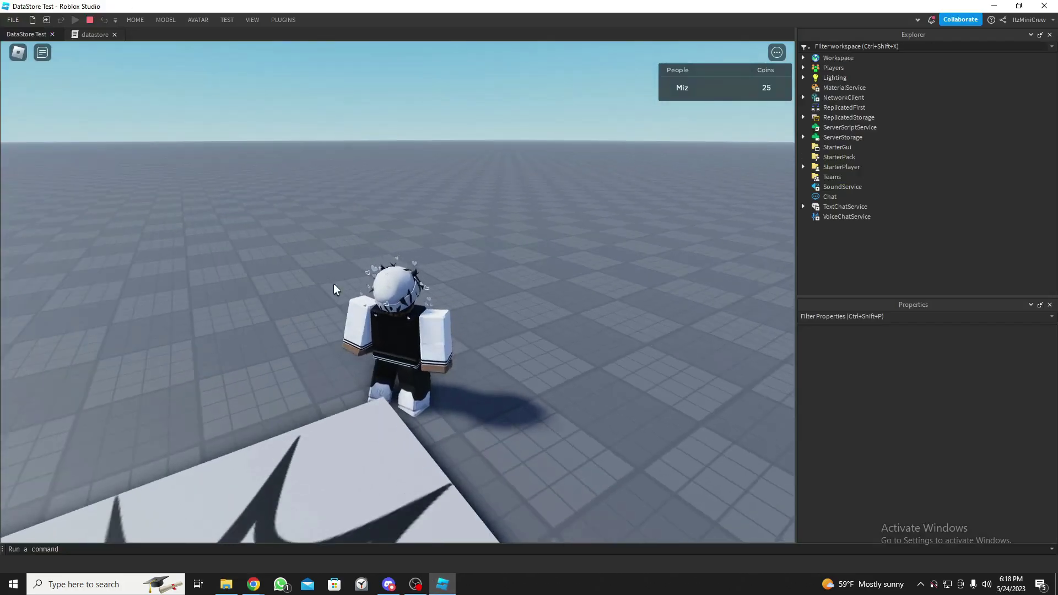
click(94, 35)
- Point out the UserId and playercoins parts of the SetAsync key on line 38
scroll(471, 403, down, 2)
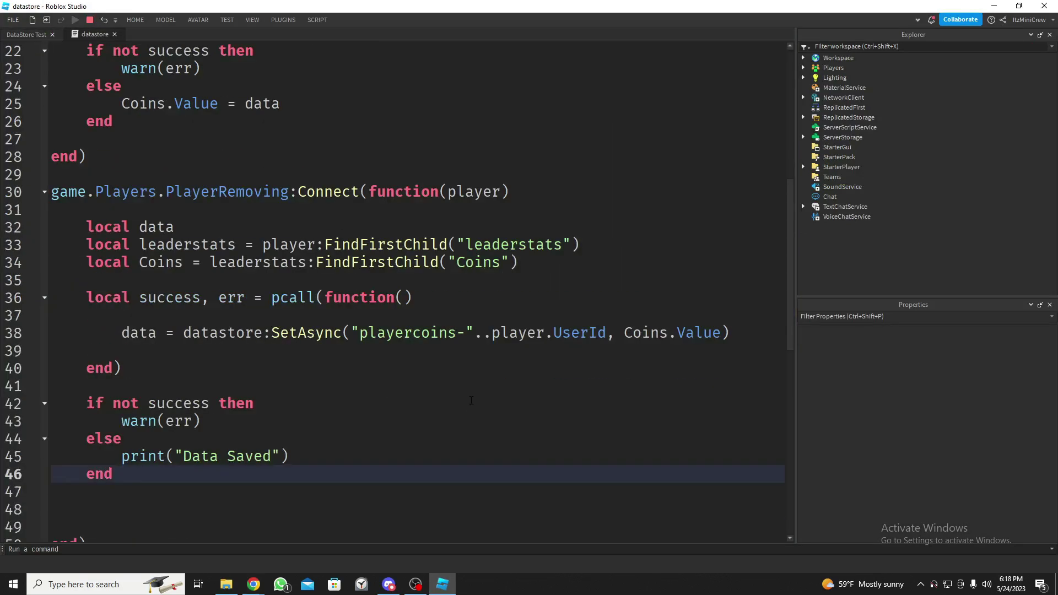
click(363, 333)
drag(527, 333, 586, 343)
click(540, 333)
click(448, 333)
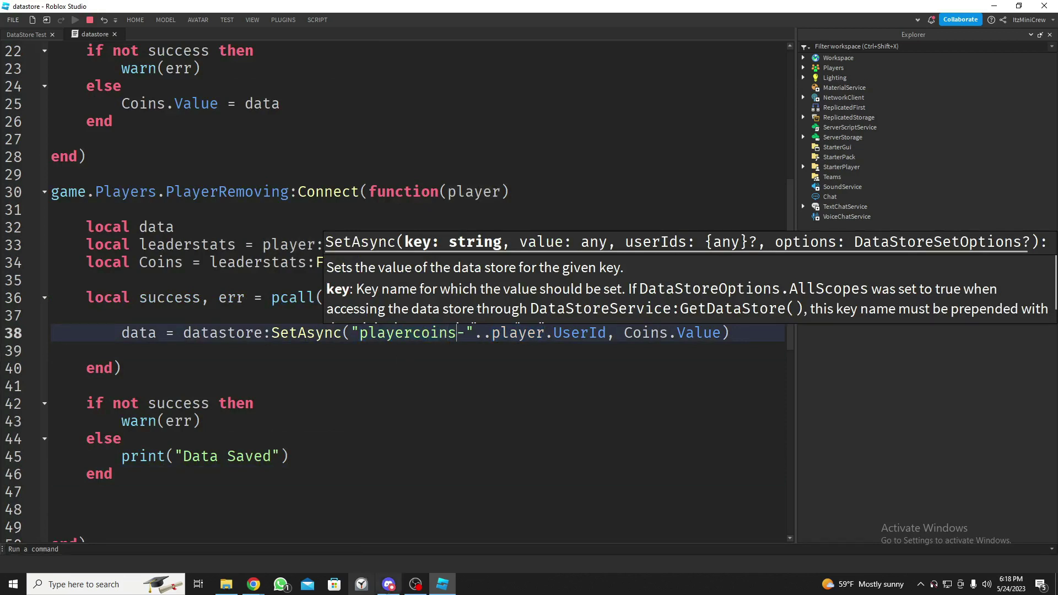
- Fetch the playercoins entry's value in DataMate, showing 25
mouse_move(249, 588)
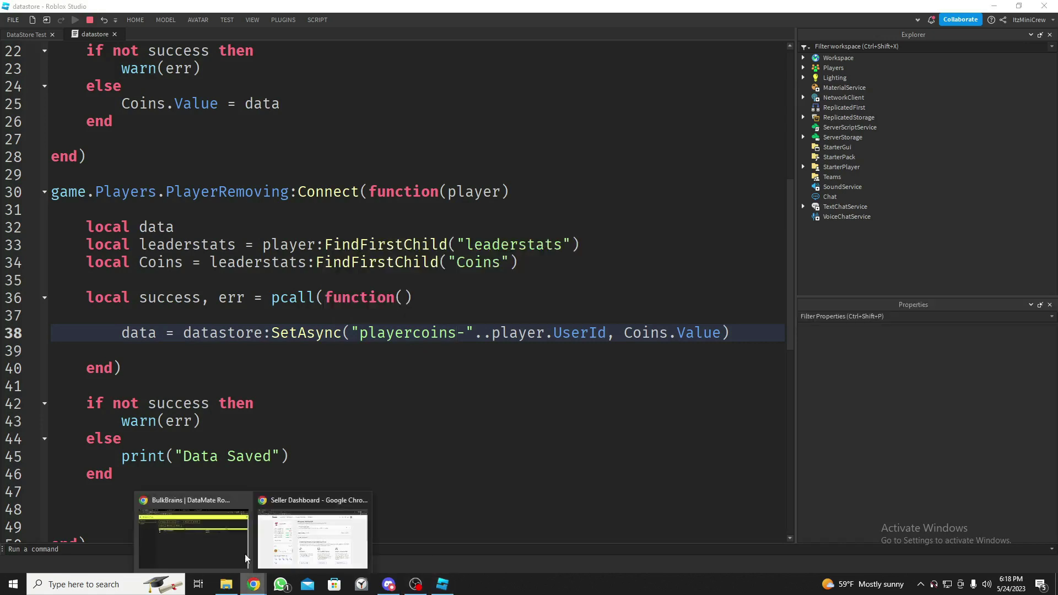
click(246, 547)
click(429, 291)
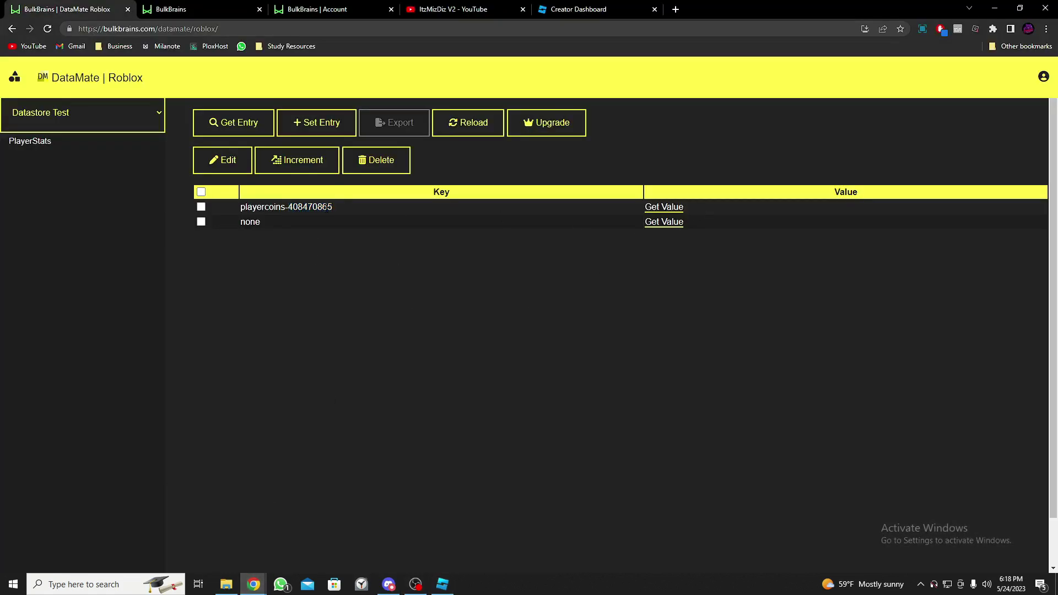
click(676, 208)
click(653, 208)
- Return to the DataStore Test play test, showing 25 Coins, and walk the character
click(442, 584)
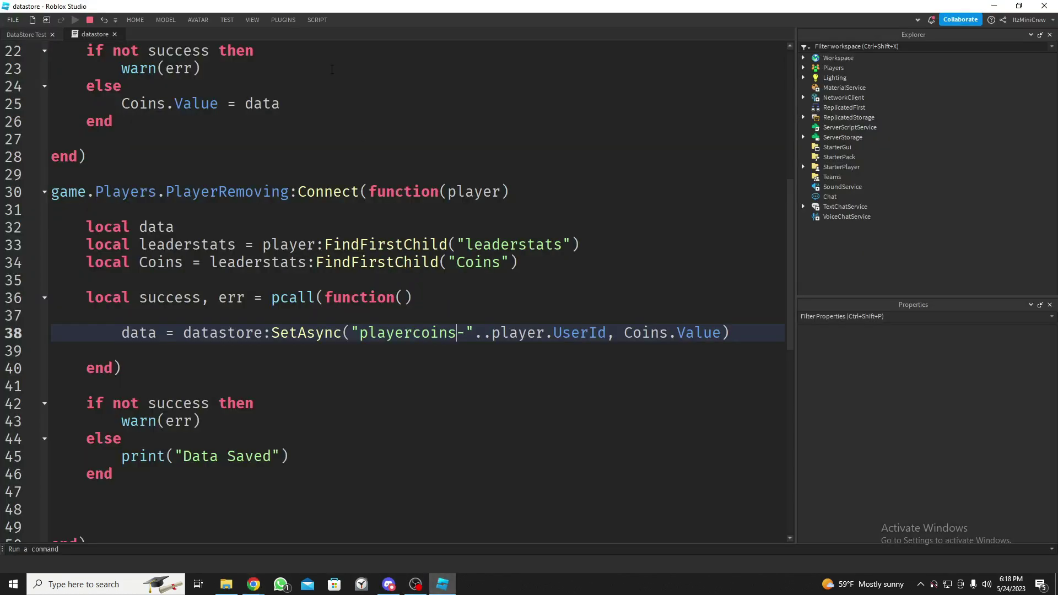
click(26, 34)
click(227, 19)
click(274, 112)
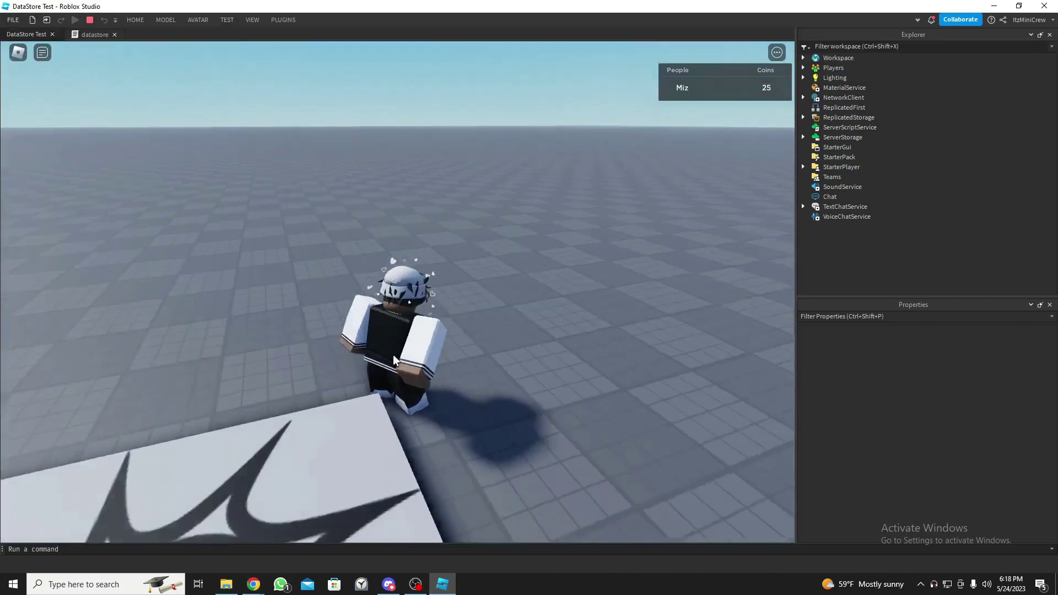
key(w)
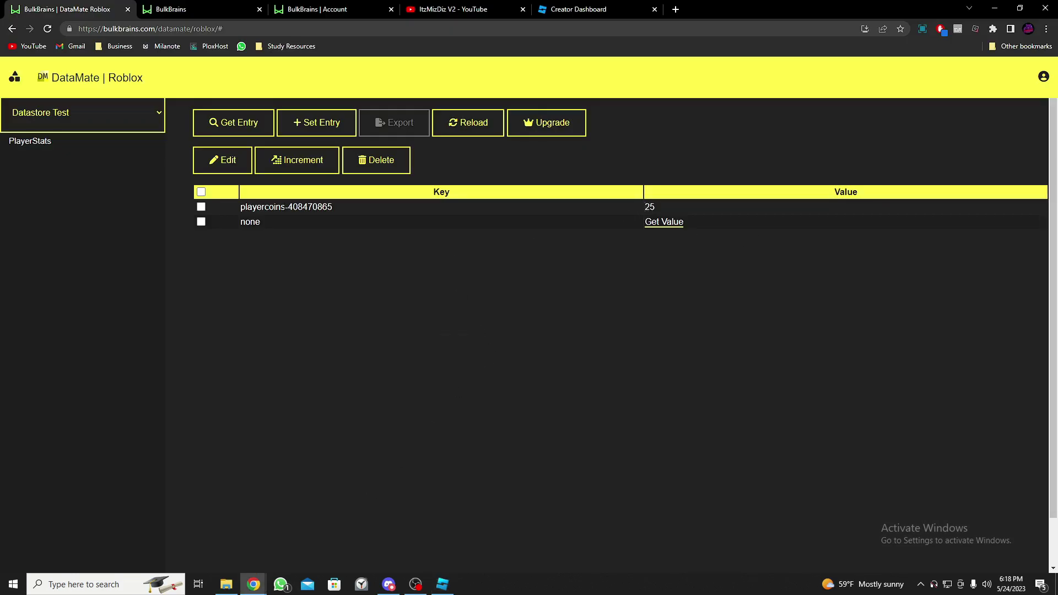
- Open the playercoins entry's edit form and close it without changes
click(235, 161)
click(464, 271)
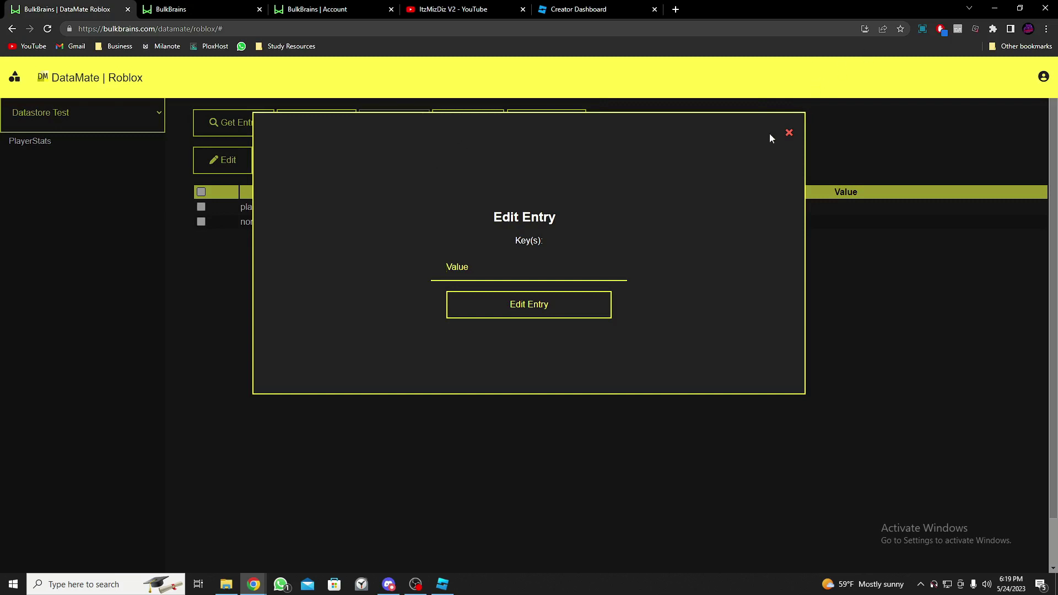
click(788, 133)
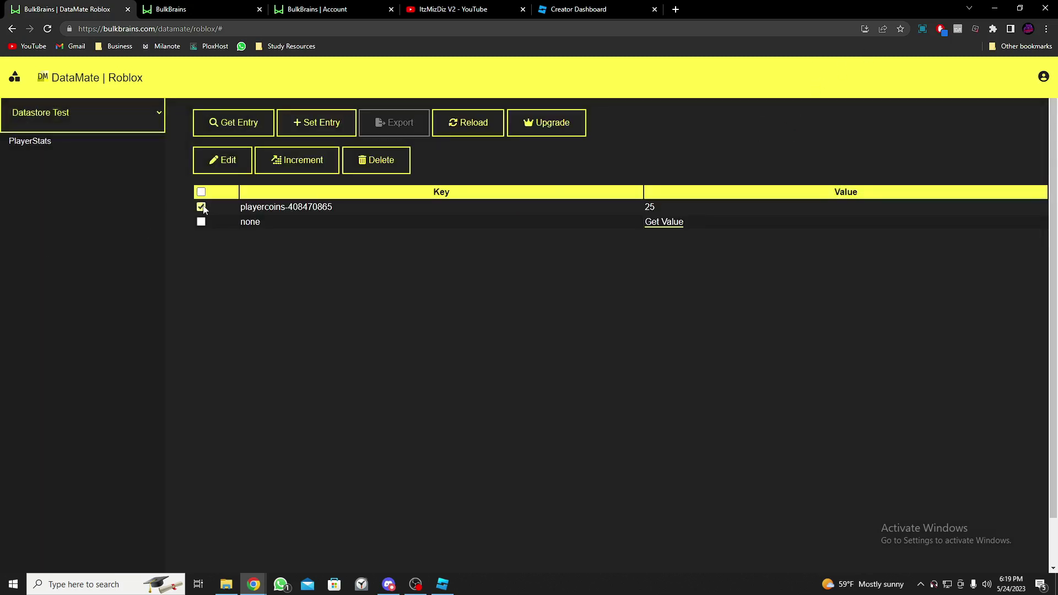
- Increment the playercoins entry by 50
click(286, 165)
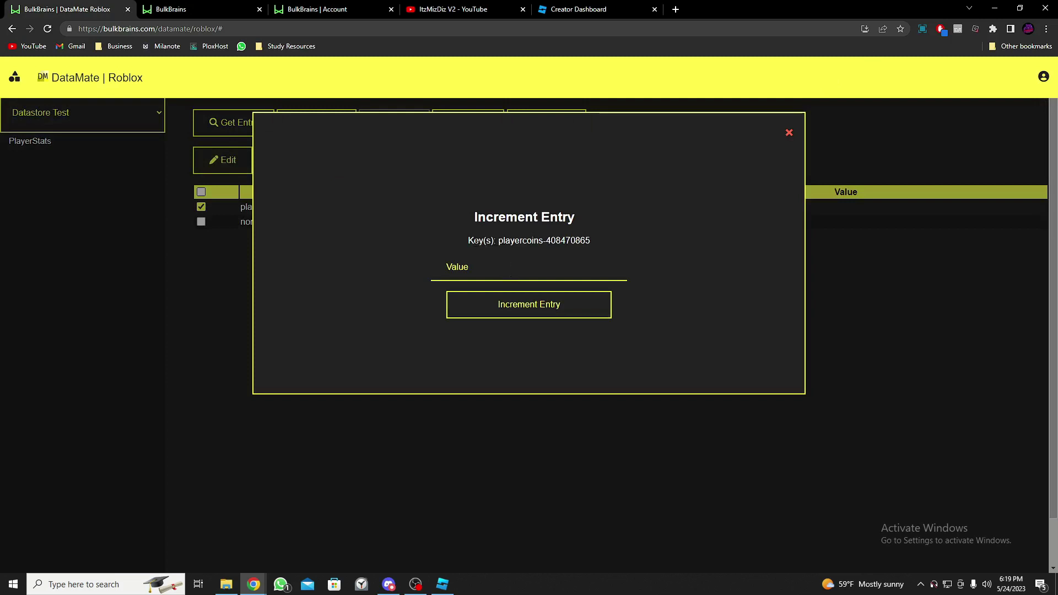
drag(474, 241, 582, 242)
click(561, 253)
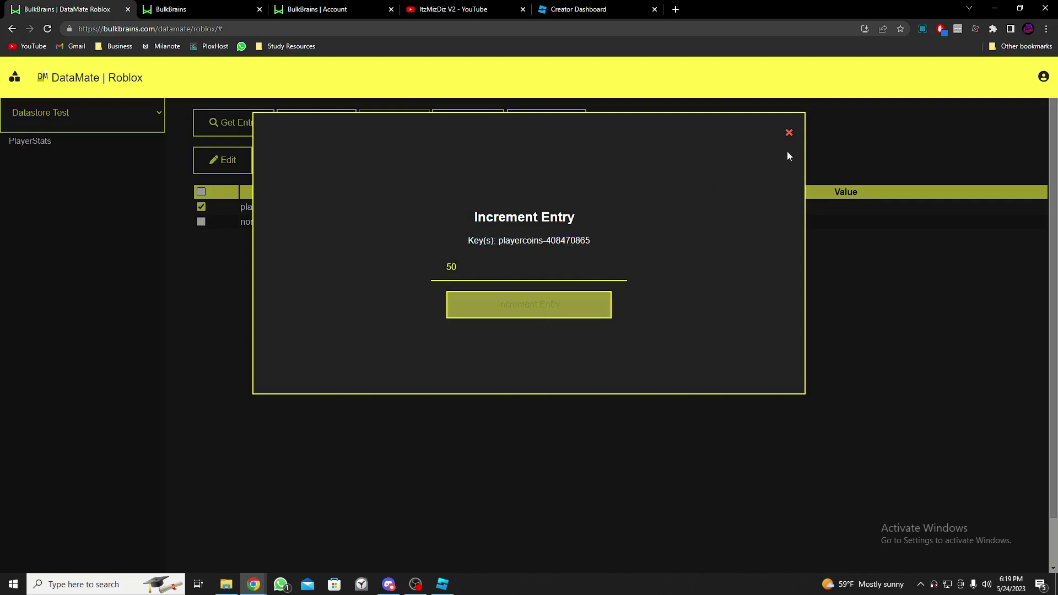
click(584, 270)
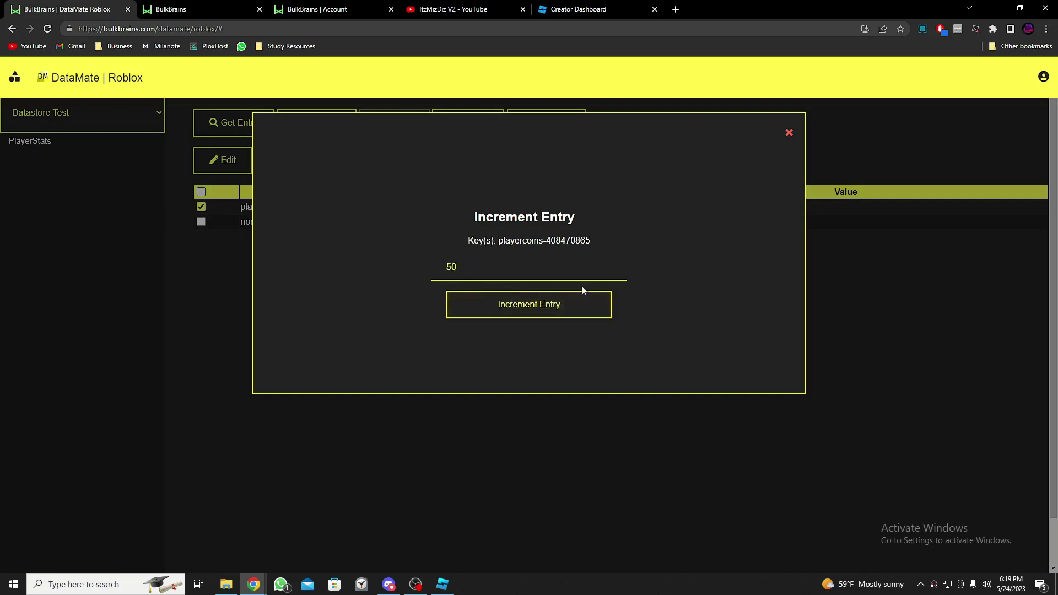
click(790, 133)
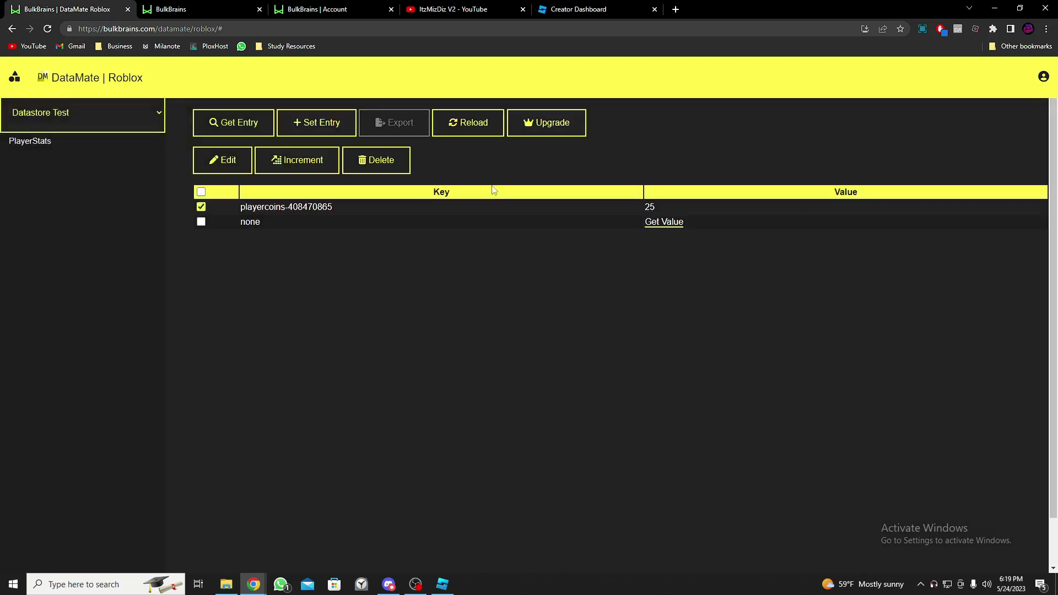
- Reload the entries and confirm playercoins now holds 75, then go back to Studio
click(477, 121)
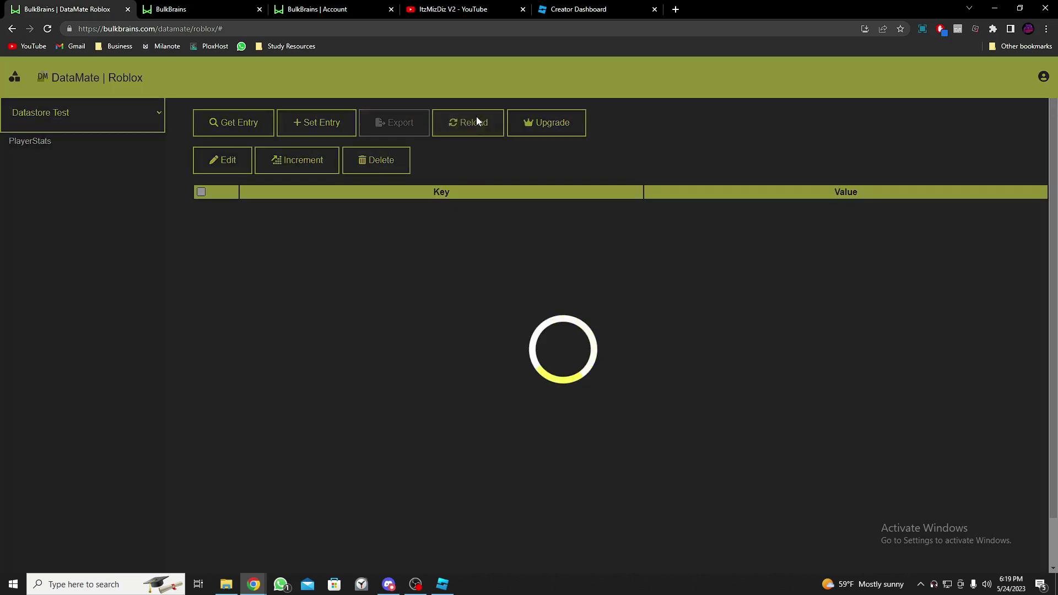
click(666, 208)
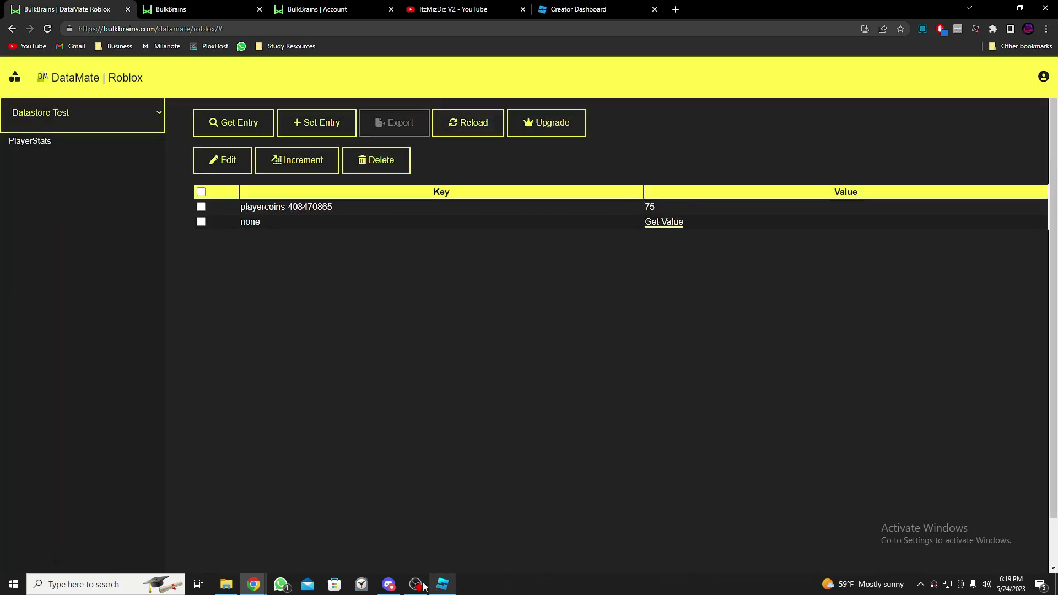
click(442, 584)
- Start a new play test with F5 to load the 75 saved coins
key(F5)
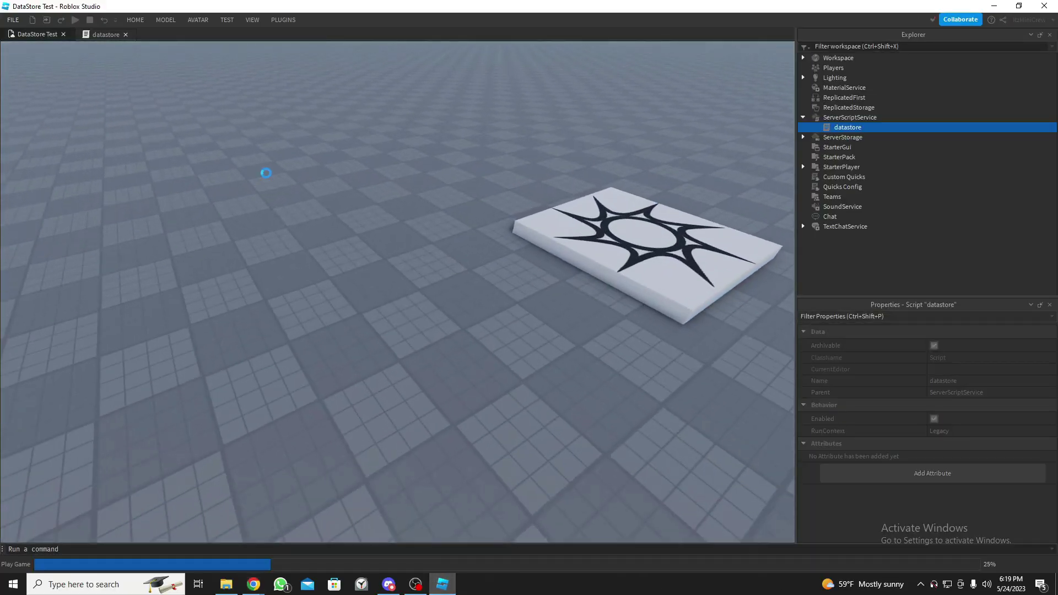